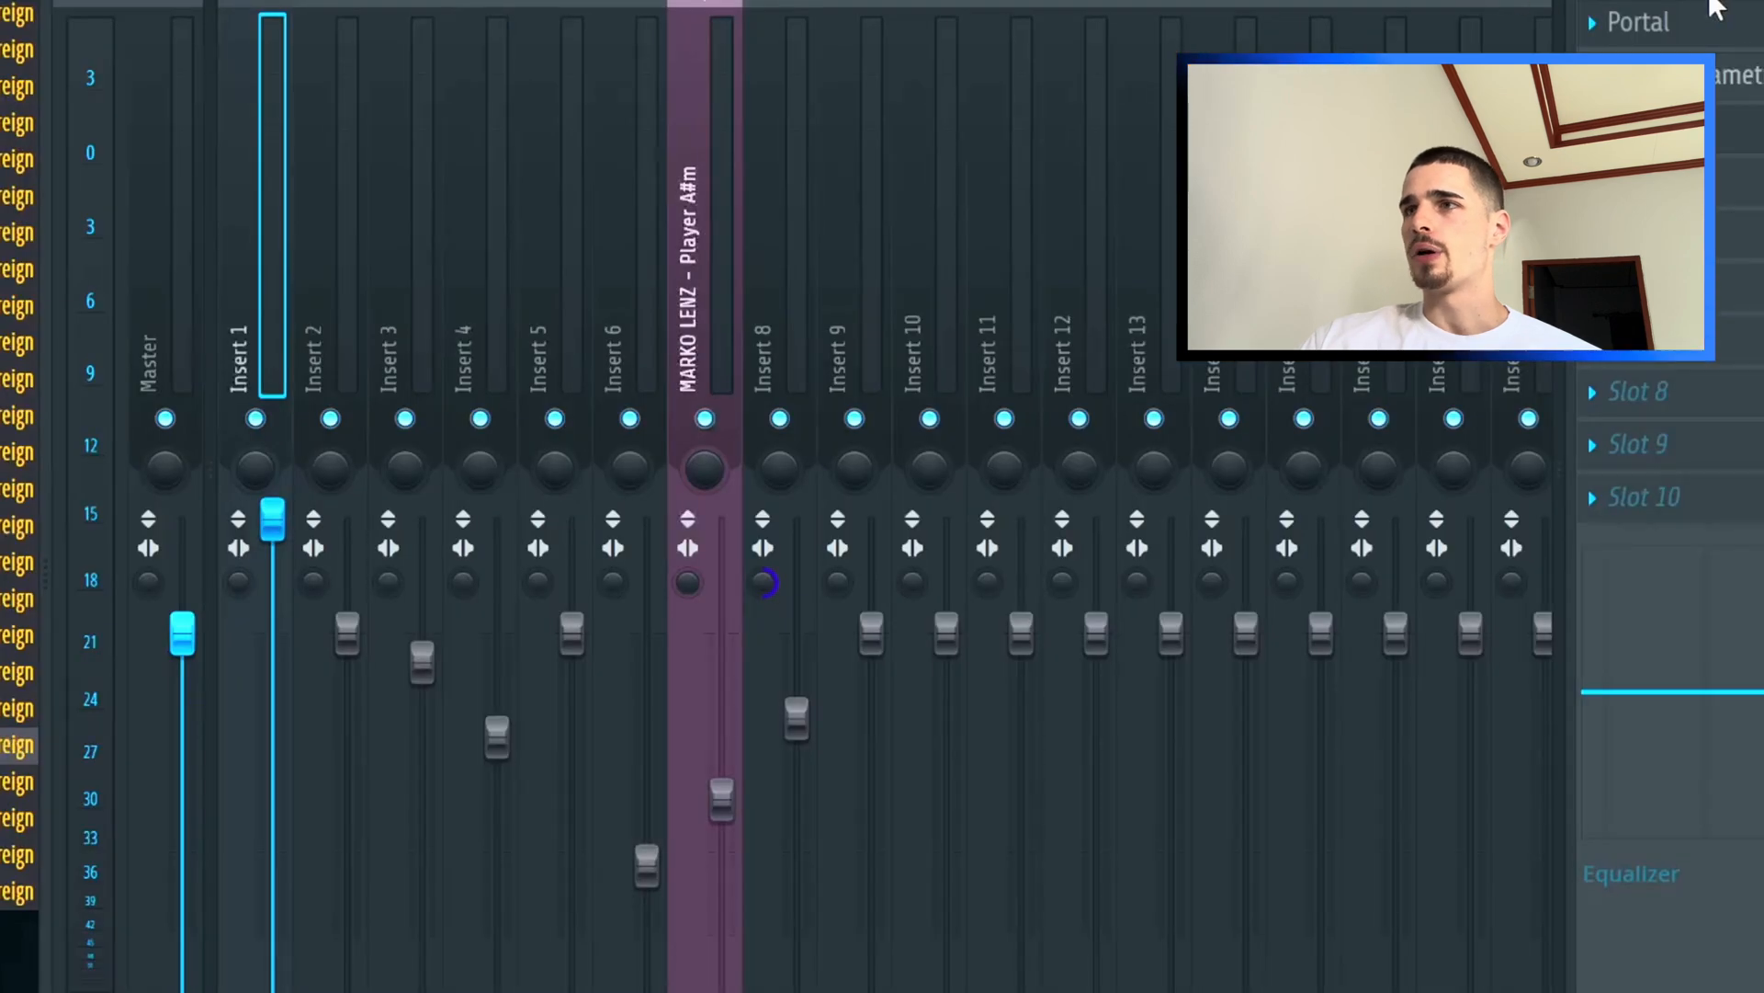
# Look at the Portal effect on mixer Insert 1, check the Grown (C Minor) clip's sample settings, and play back Track 1.
pyautogui.click(1723, 28)
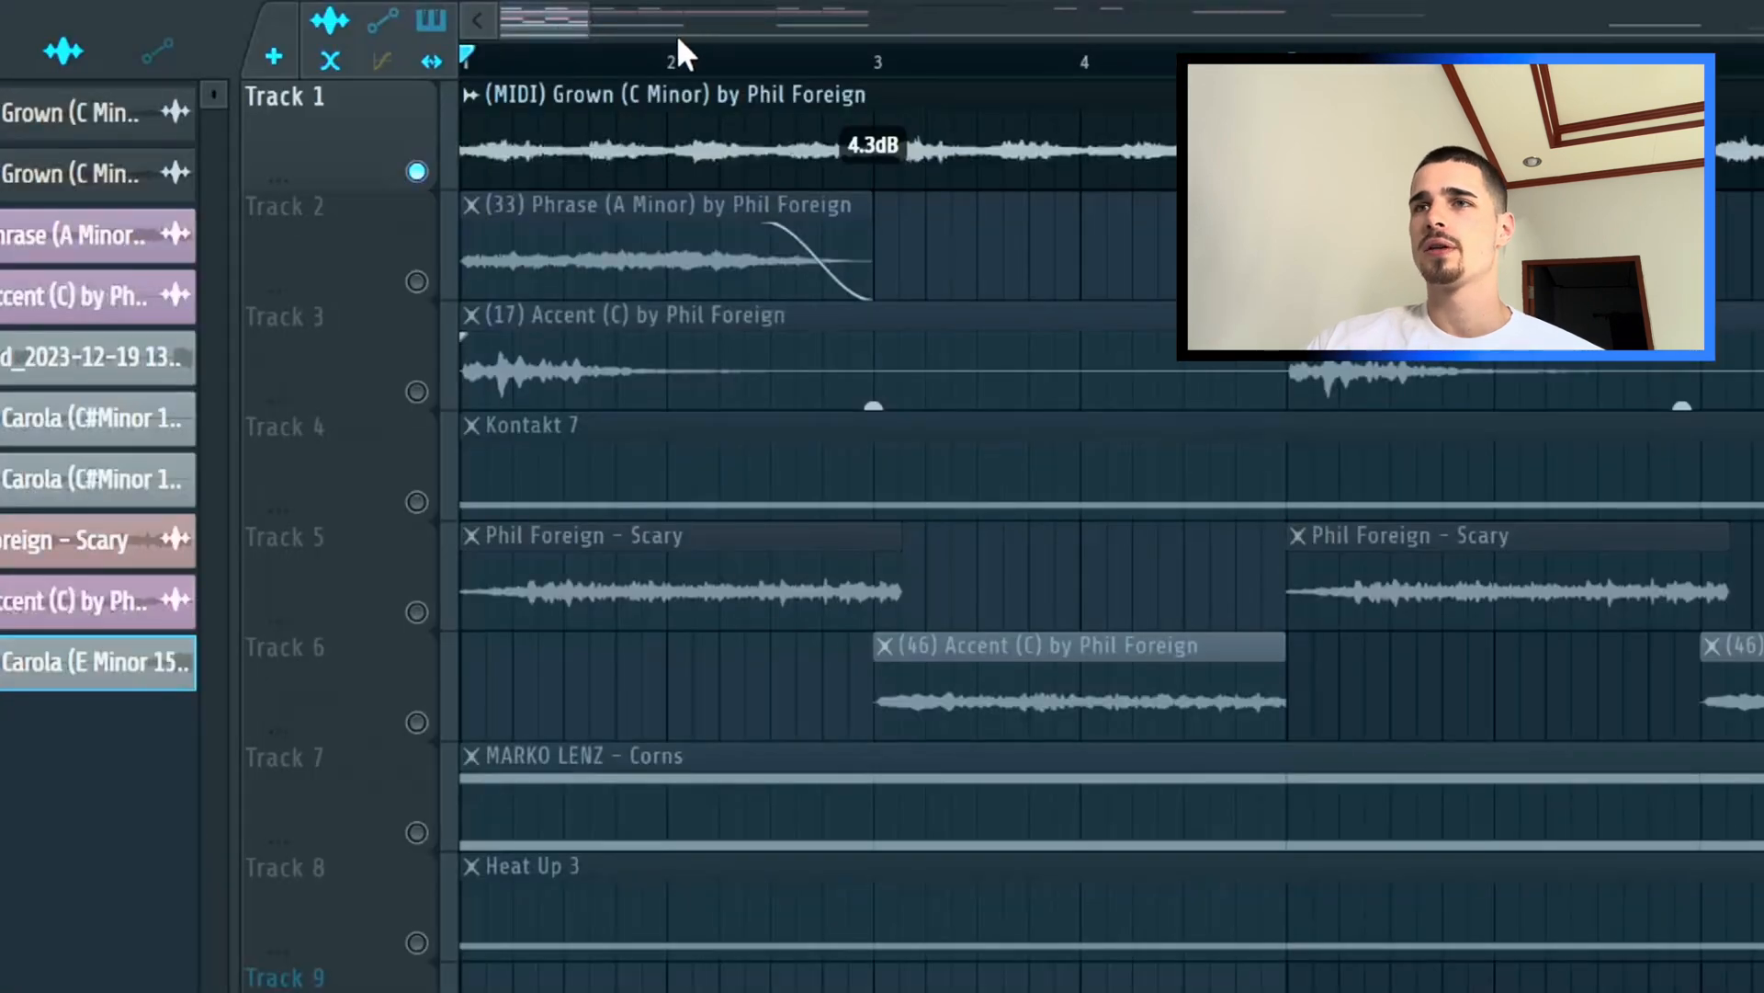
pyautogui.moveTo(677, 35); pyautogui.dragTo(591, 47)
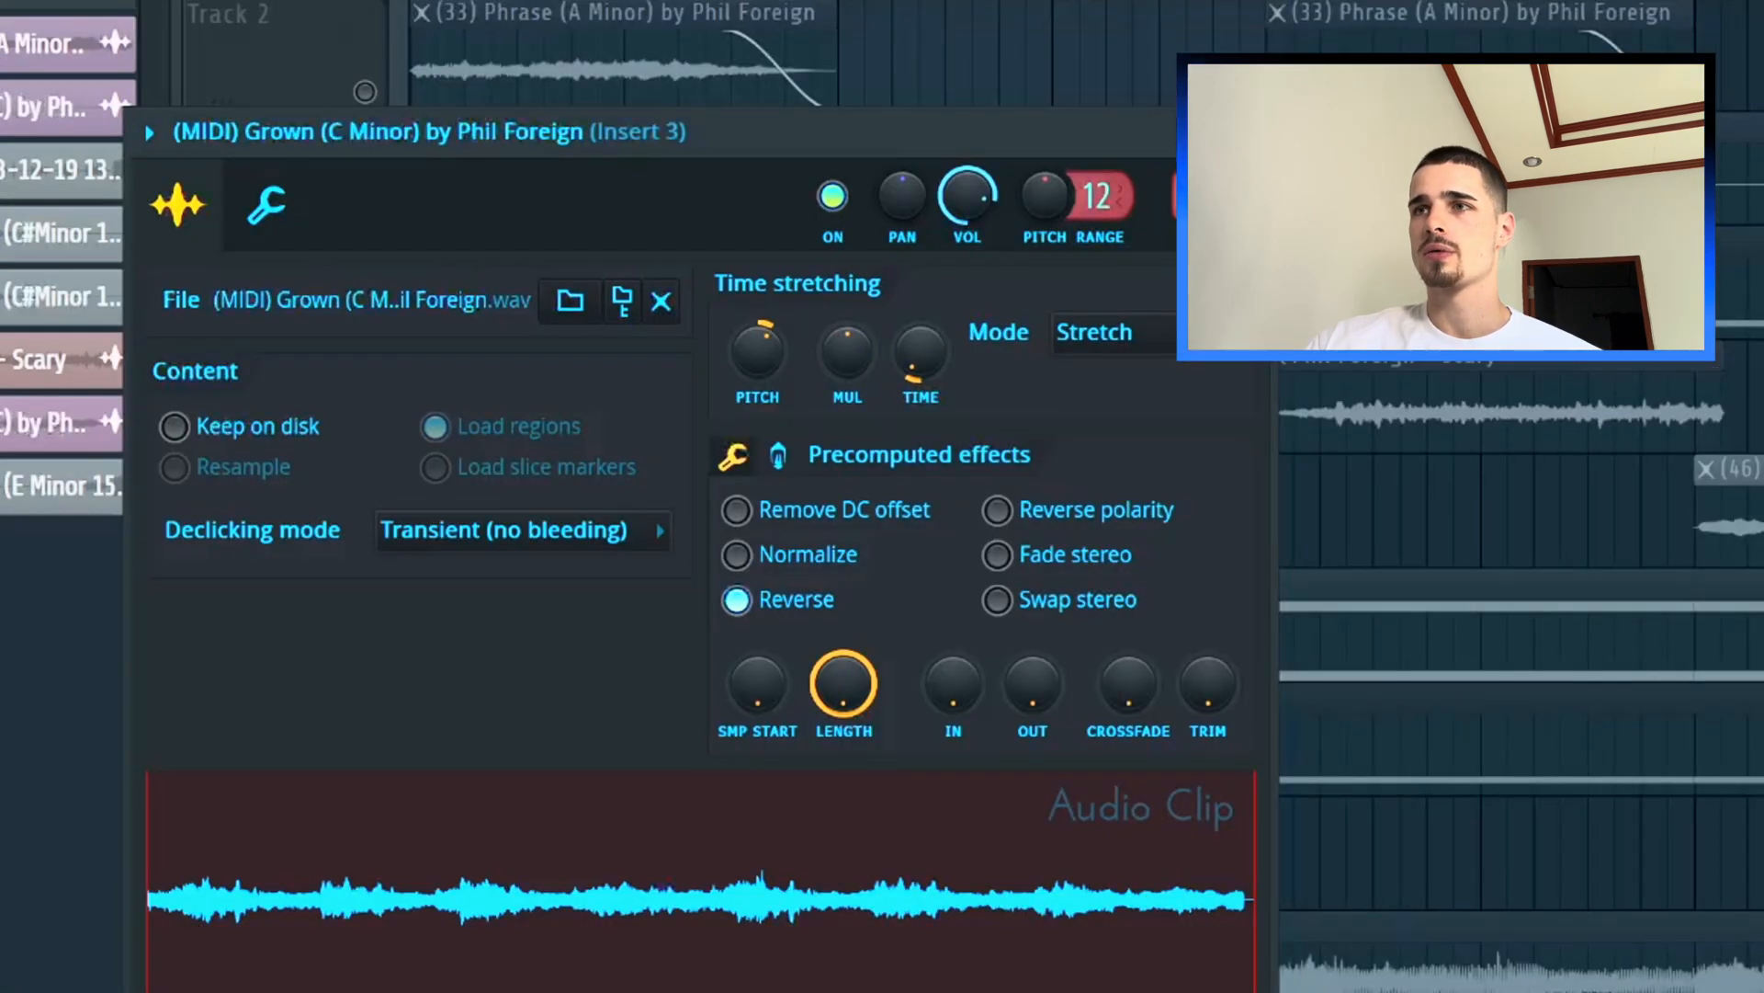
pyautogui.press('Escape')
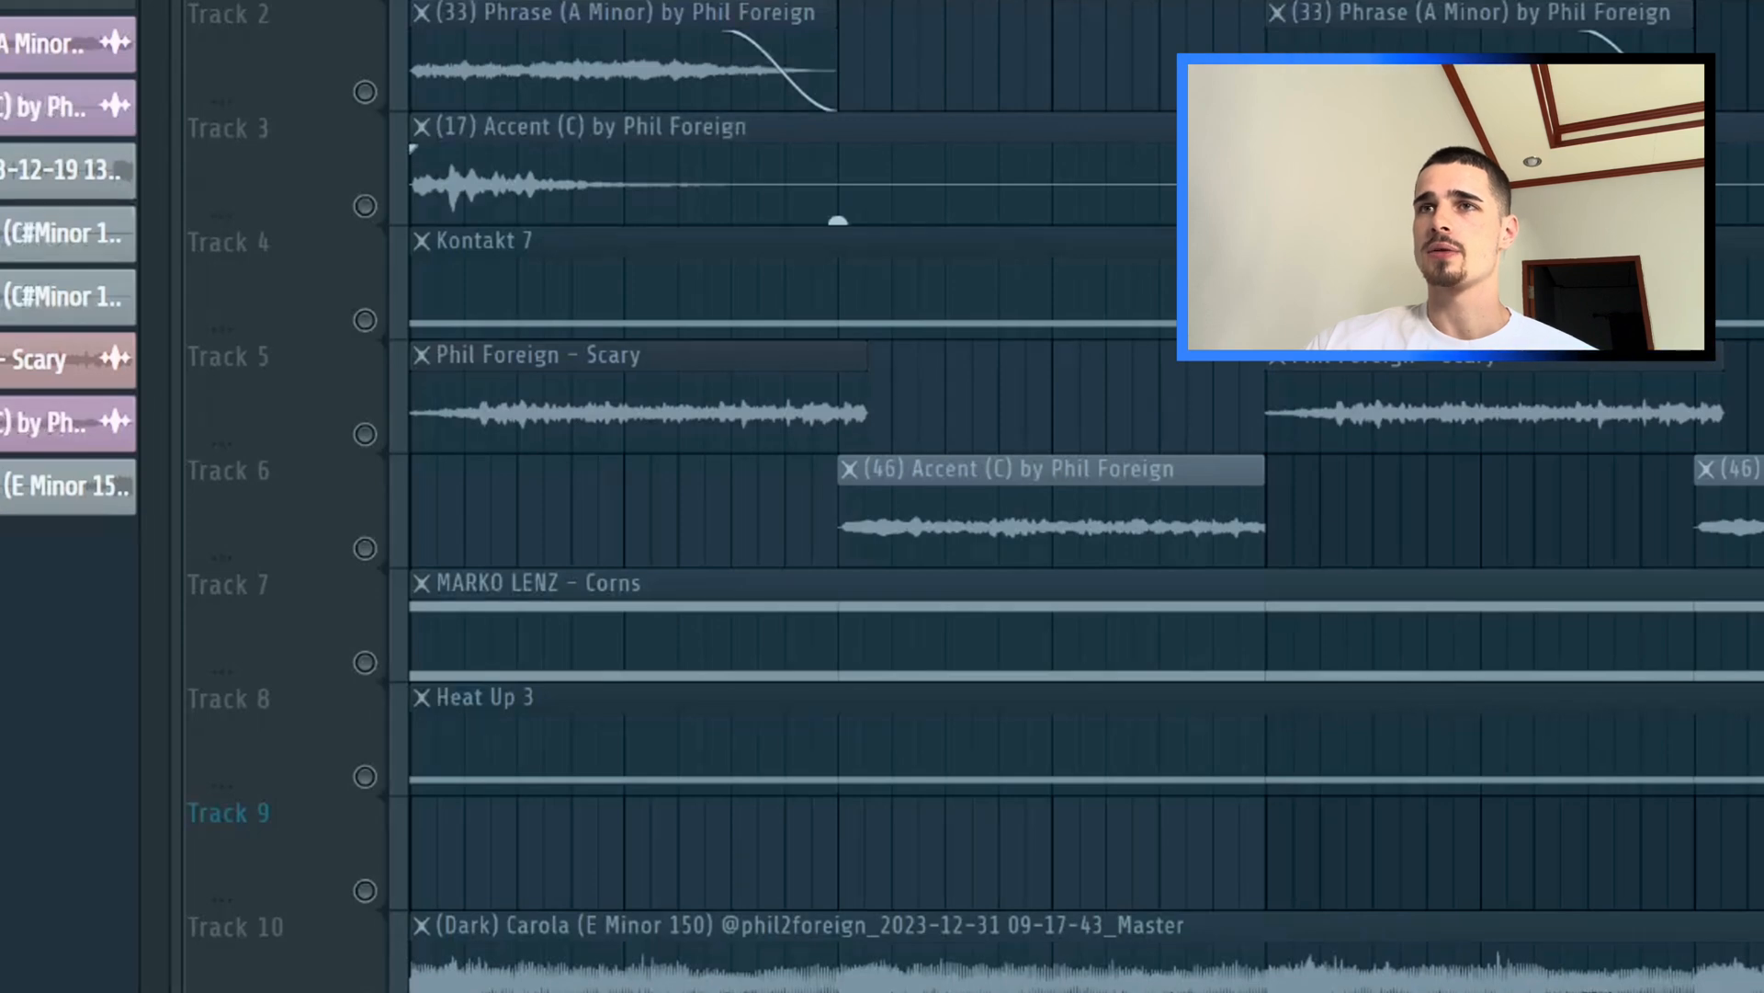
pyautogui.press('space')
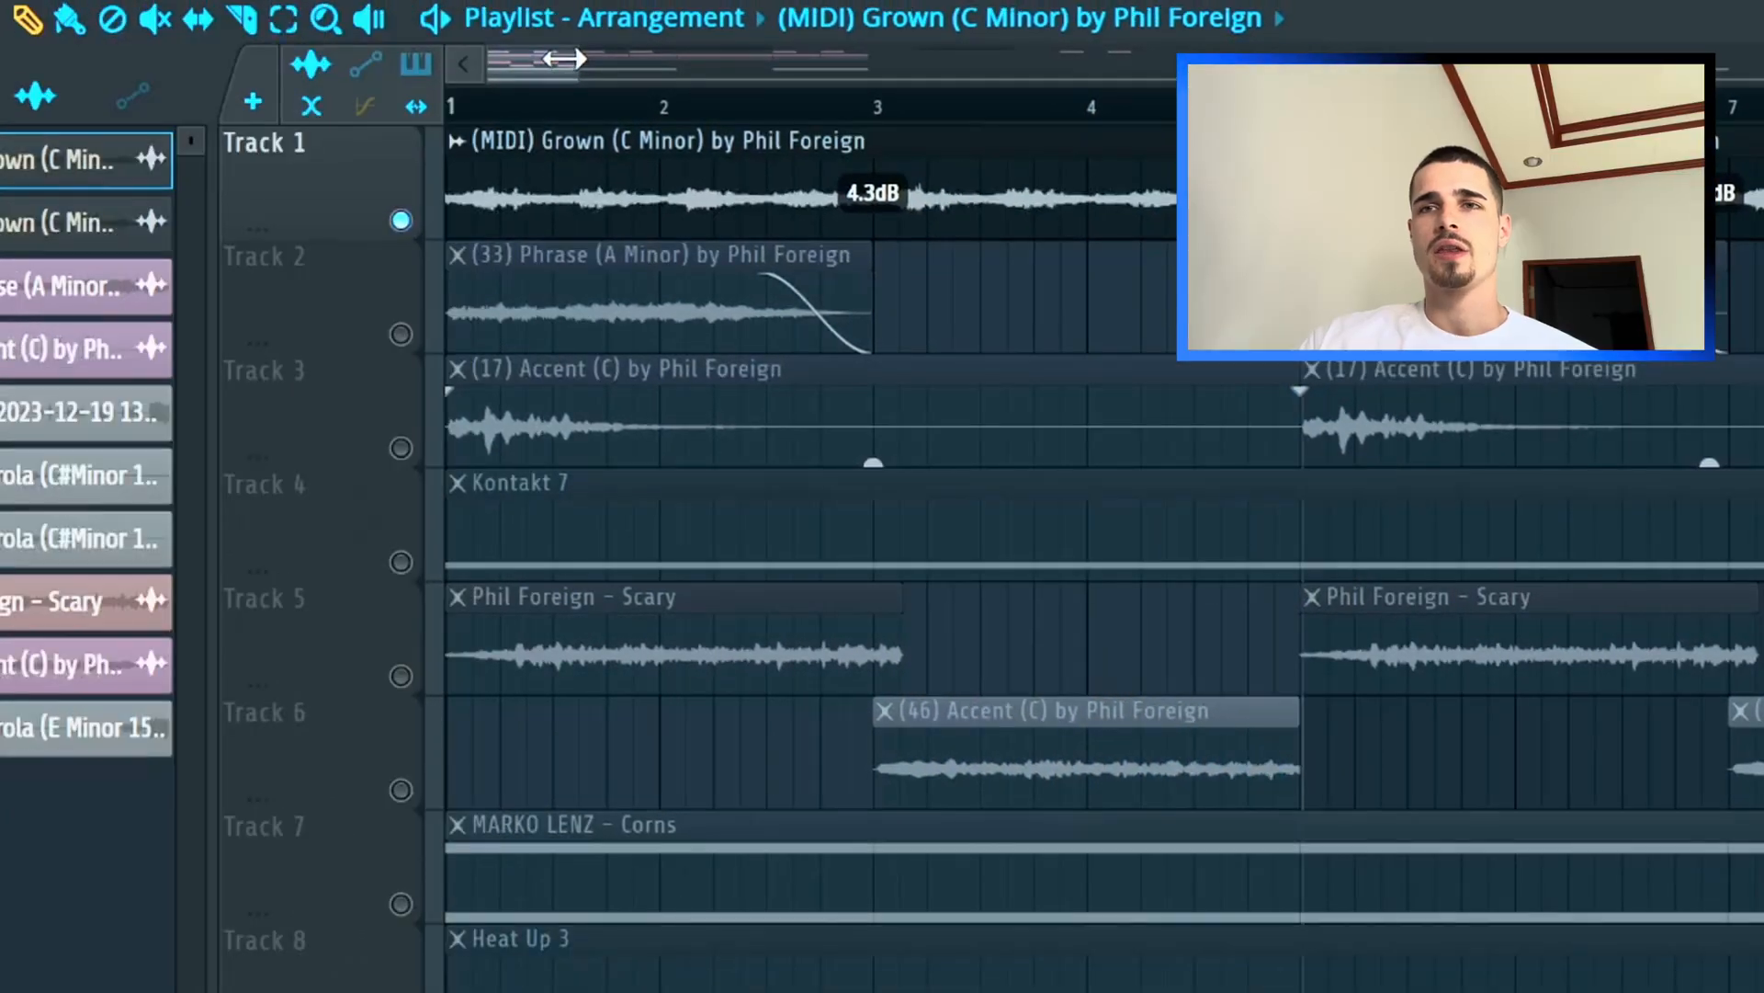
# Audition the (33) Phrase clip on Track 2 and the (17) Accent clip on Track 3, each with the other tracks muted.
pyautogui.click(401, 333)
pyautogui.click(401, 221)
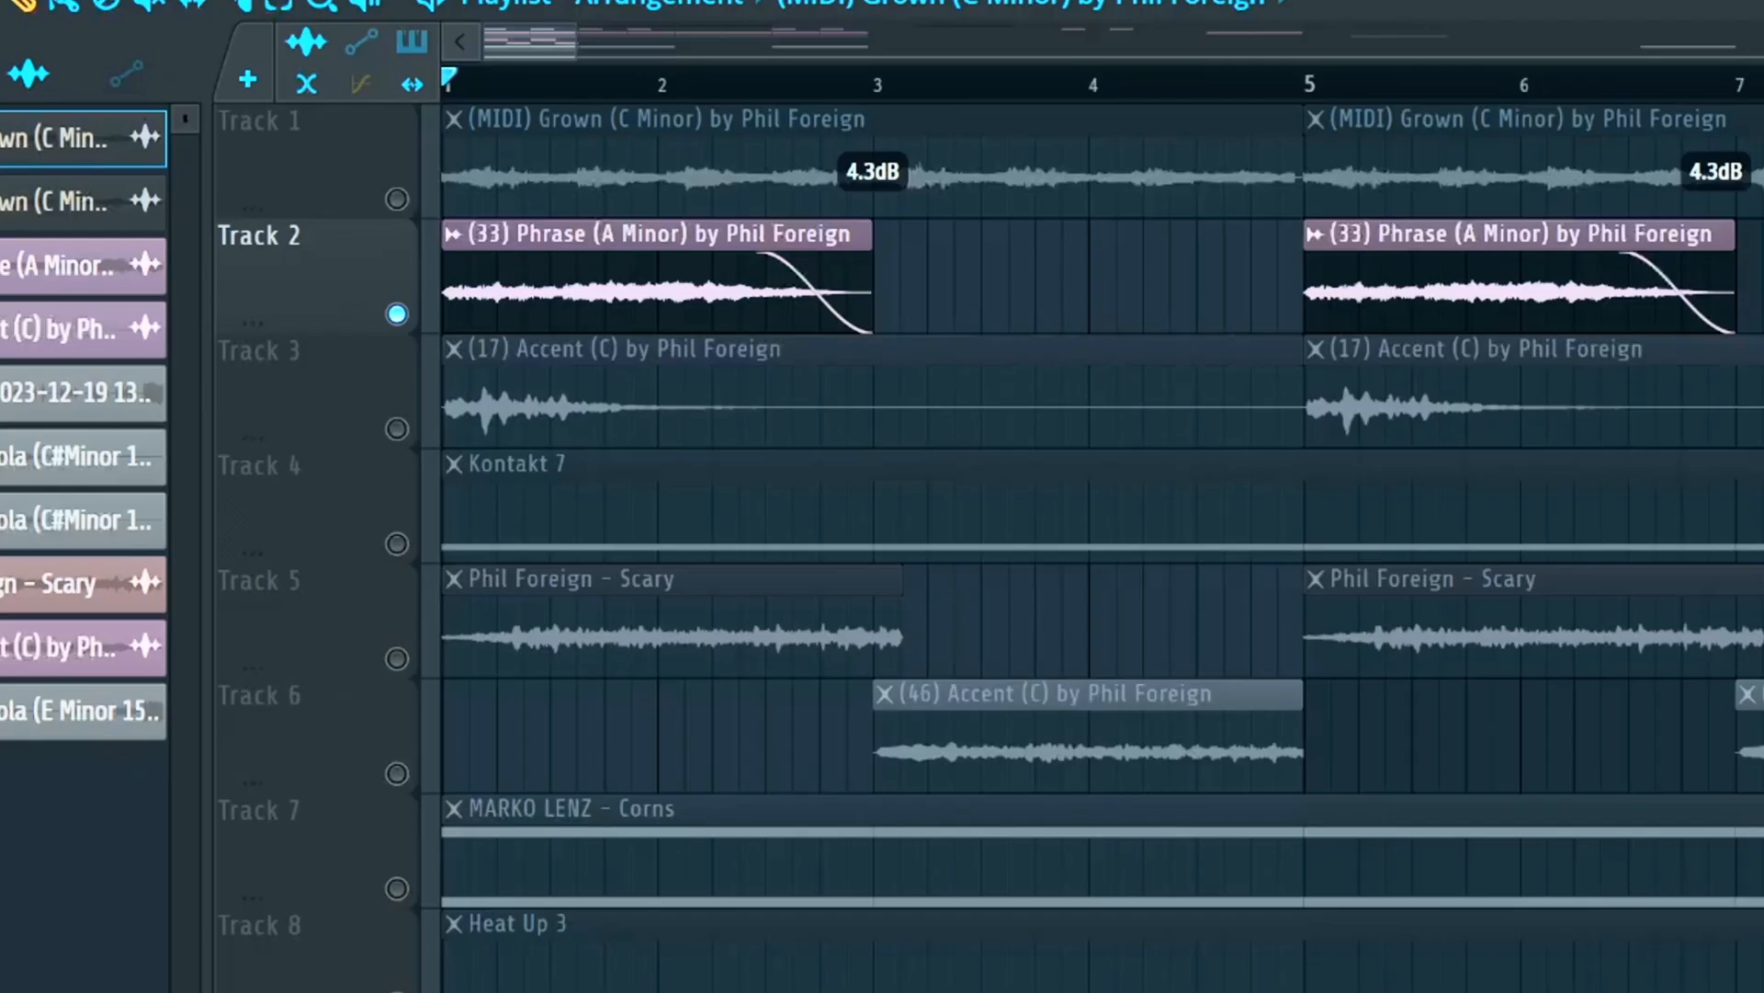
pyautogui.press('space')
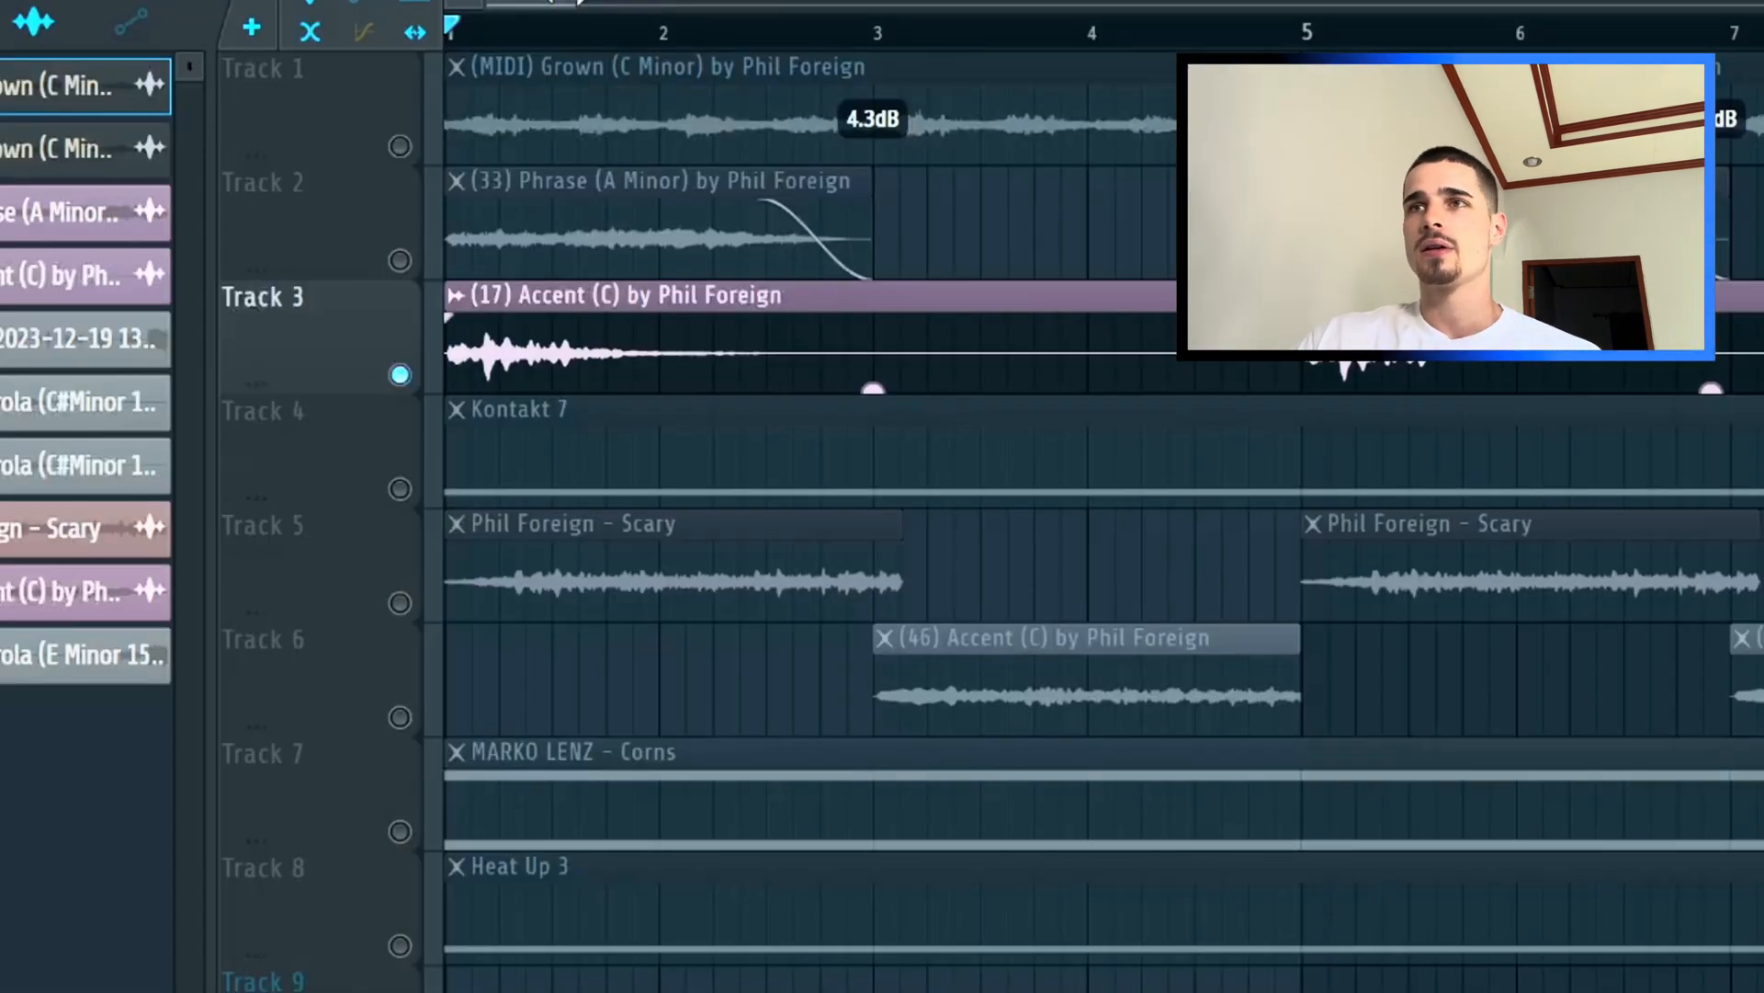
pyautogui.moveTo(566, 1); pyautogui.dragTo(554, 1)
pyautogui.press('space')
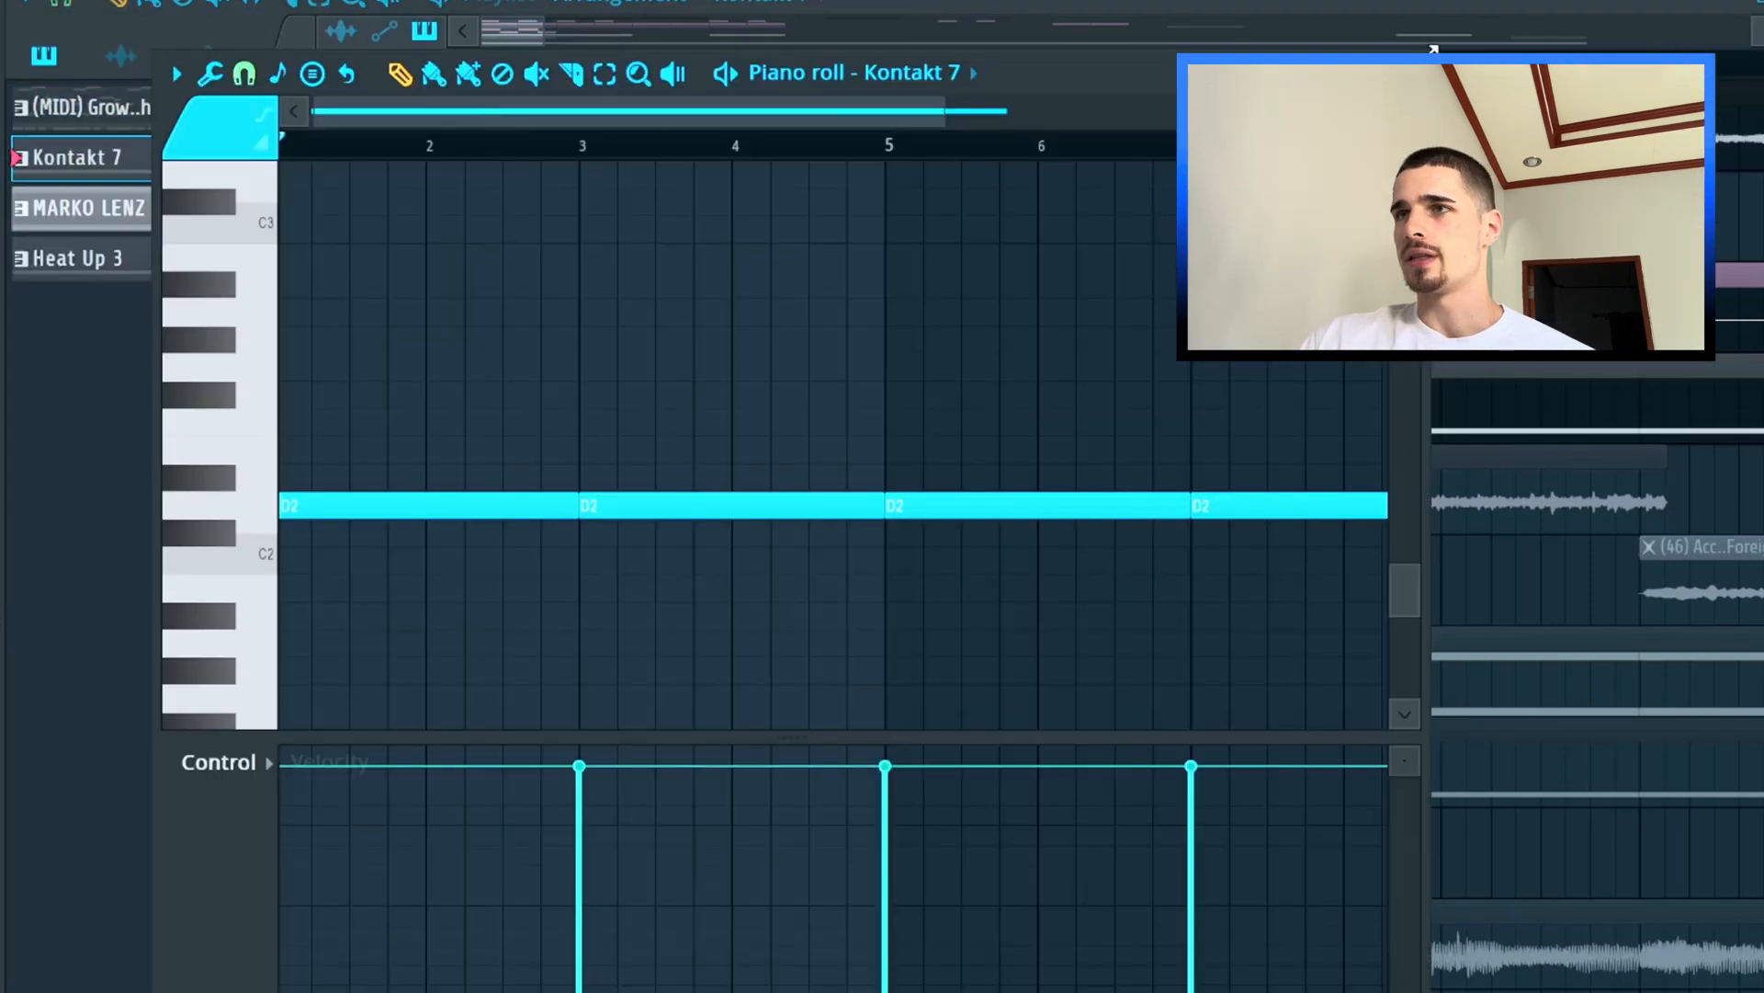
# Enlarge the Kontakt 7 piano roll and play through its sustained D2 notes.
pyautogui.moveTo(1432, 50); pyautogui.dragTo(1762, 0)
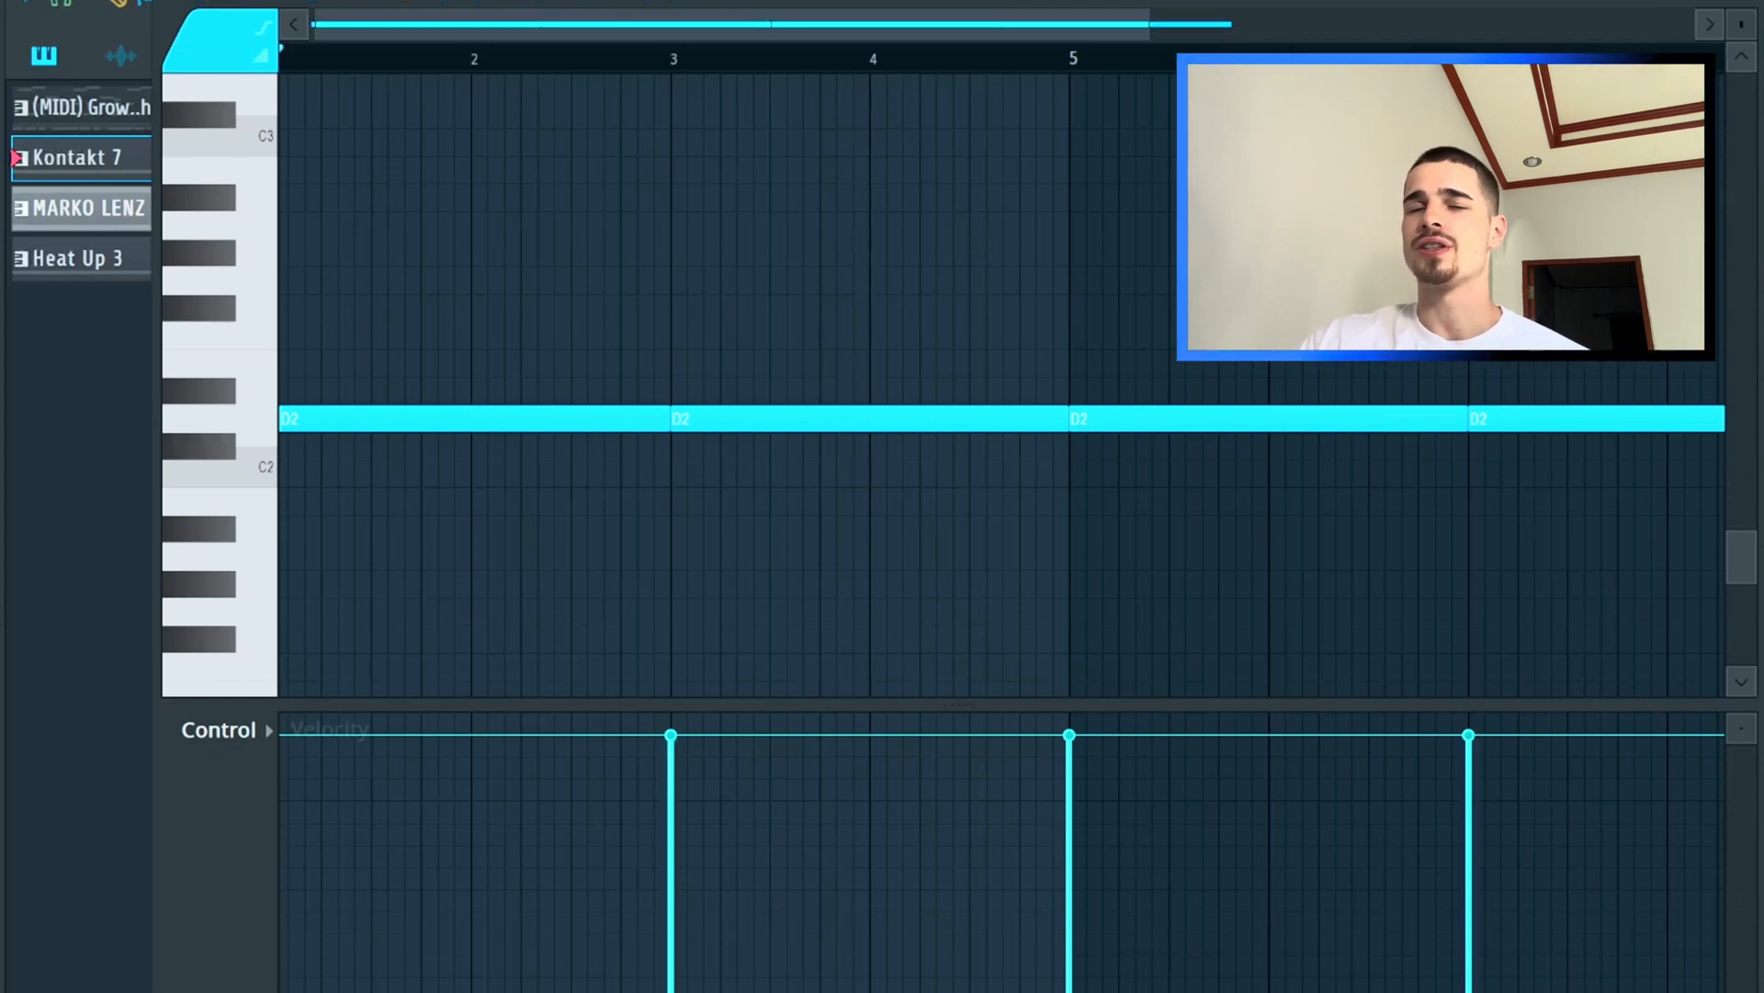
pyautogui.press('space')
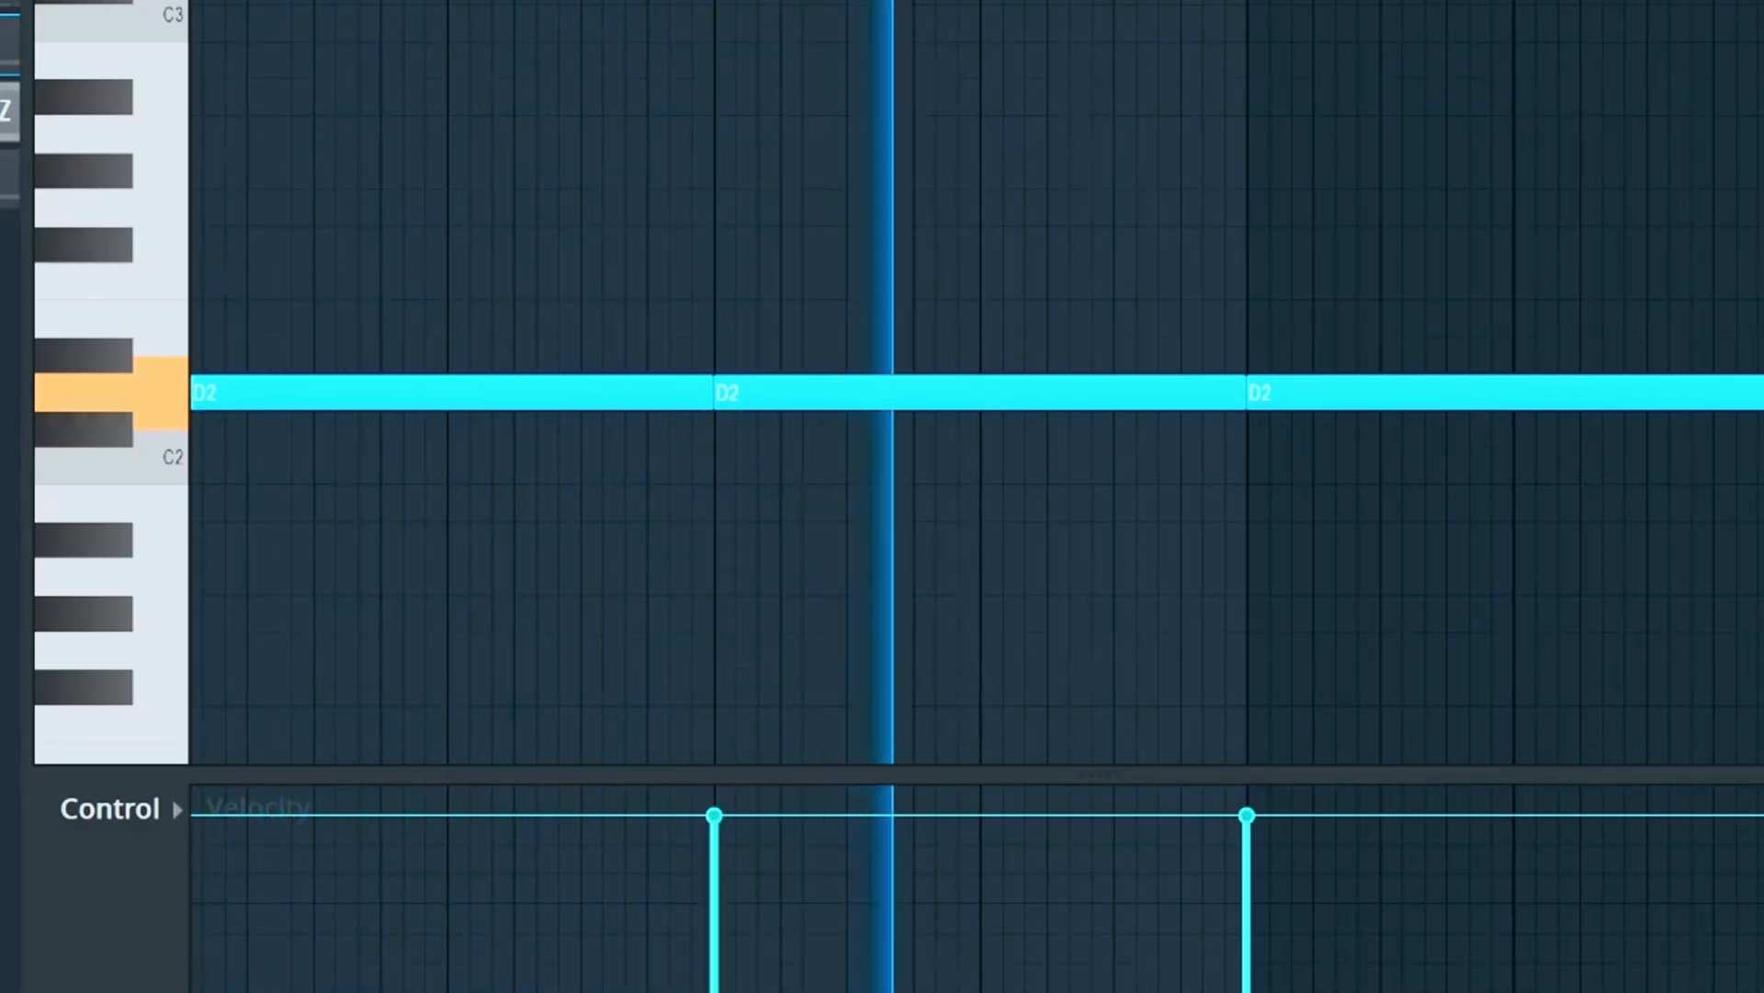
pyautogui.press('space')
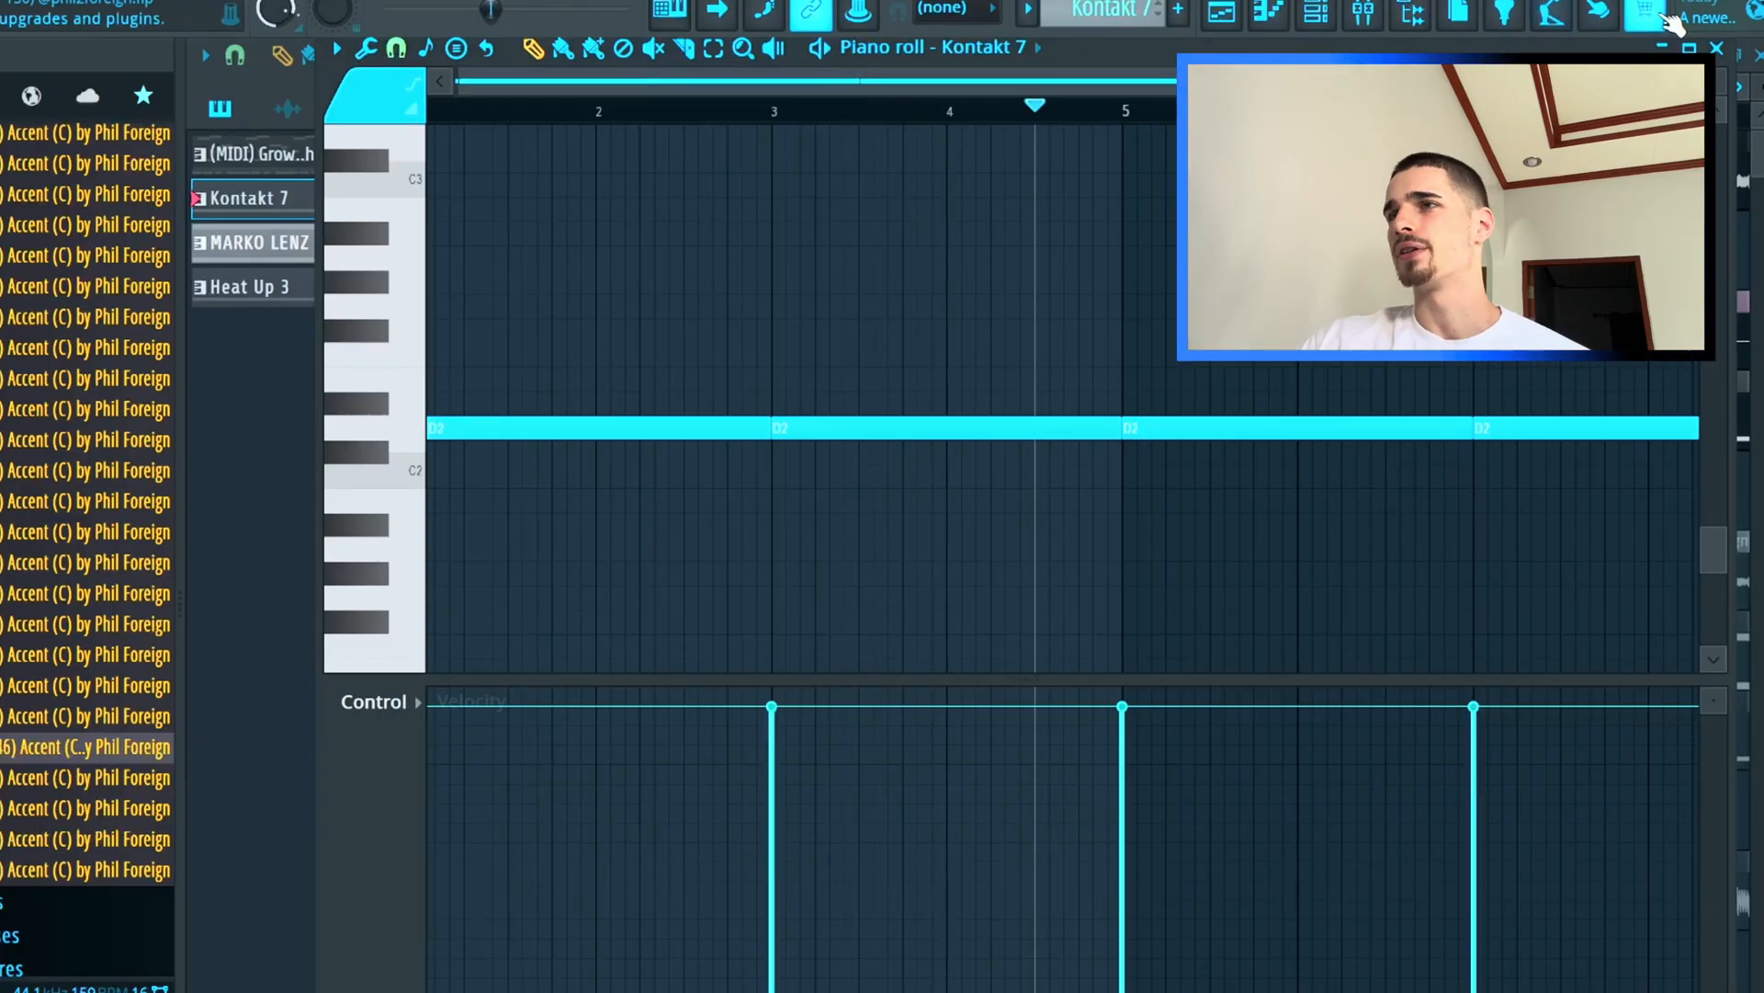
# Close the piano roll and open the parametric EQ on mixer Insert 2.
pyautogui.click(1716, 49)
pyautogui.click(1365, 13)
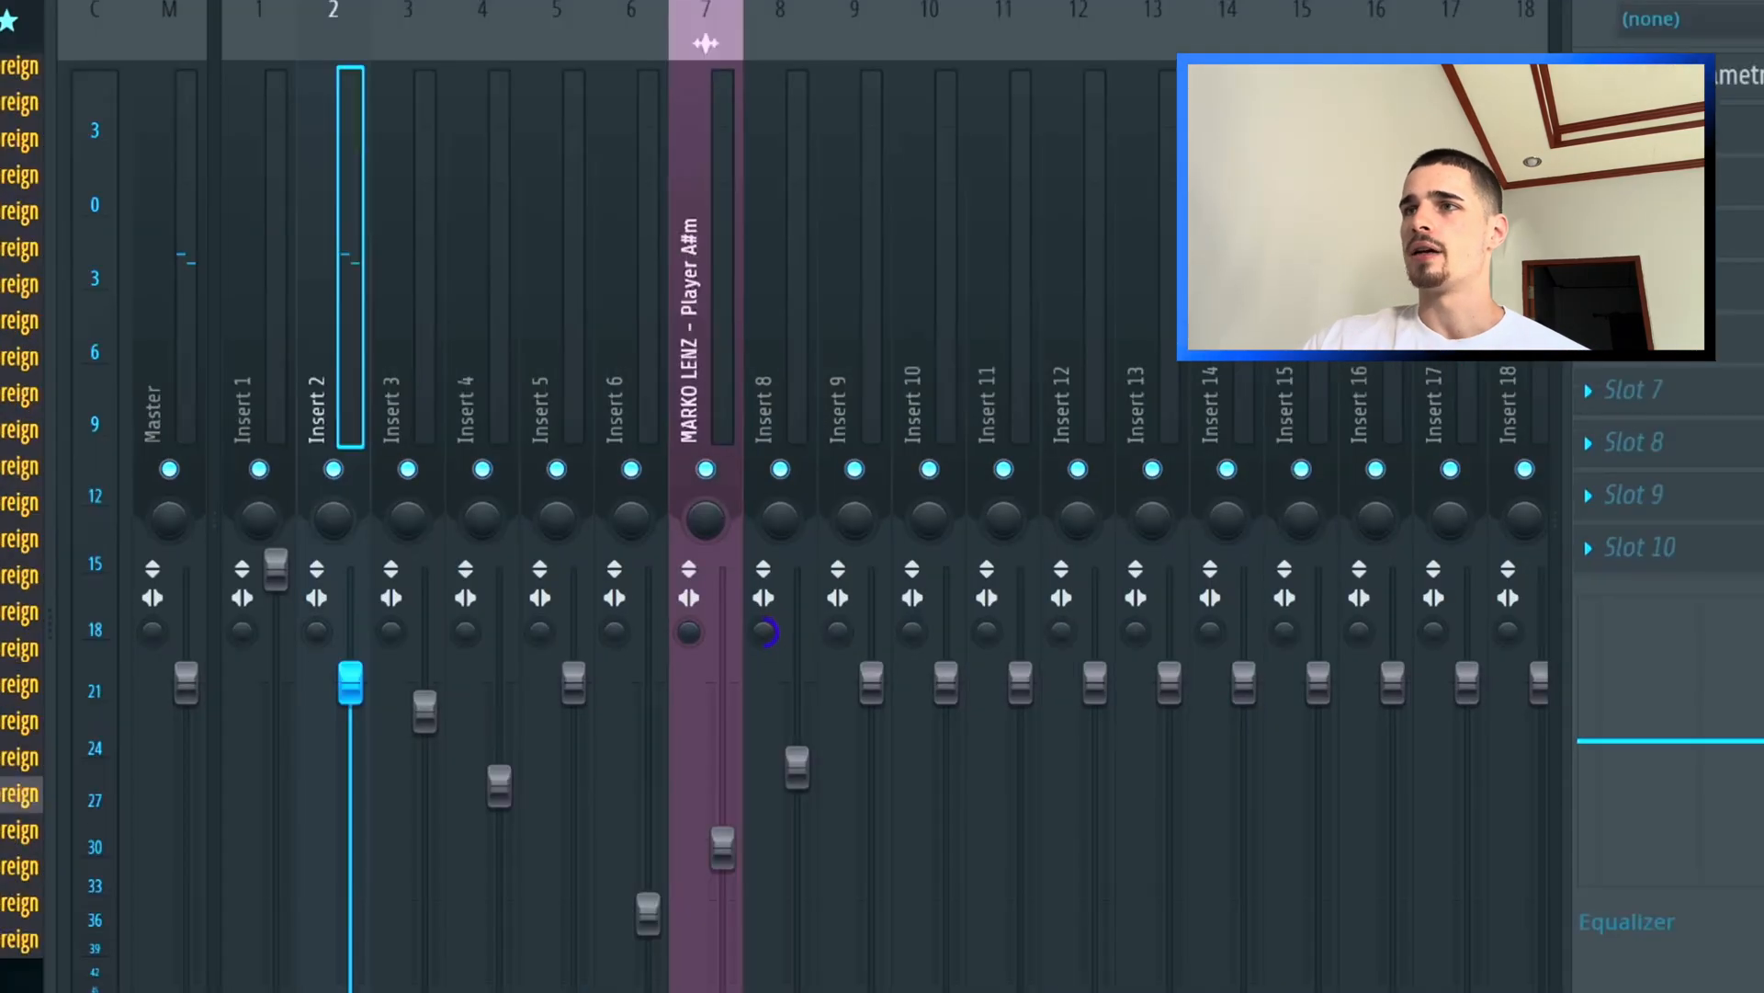
pyautogui.click(1687, 75)
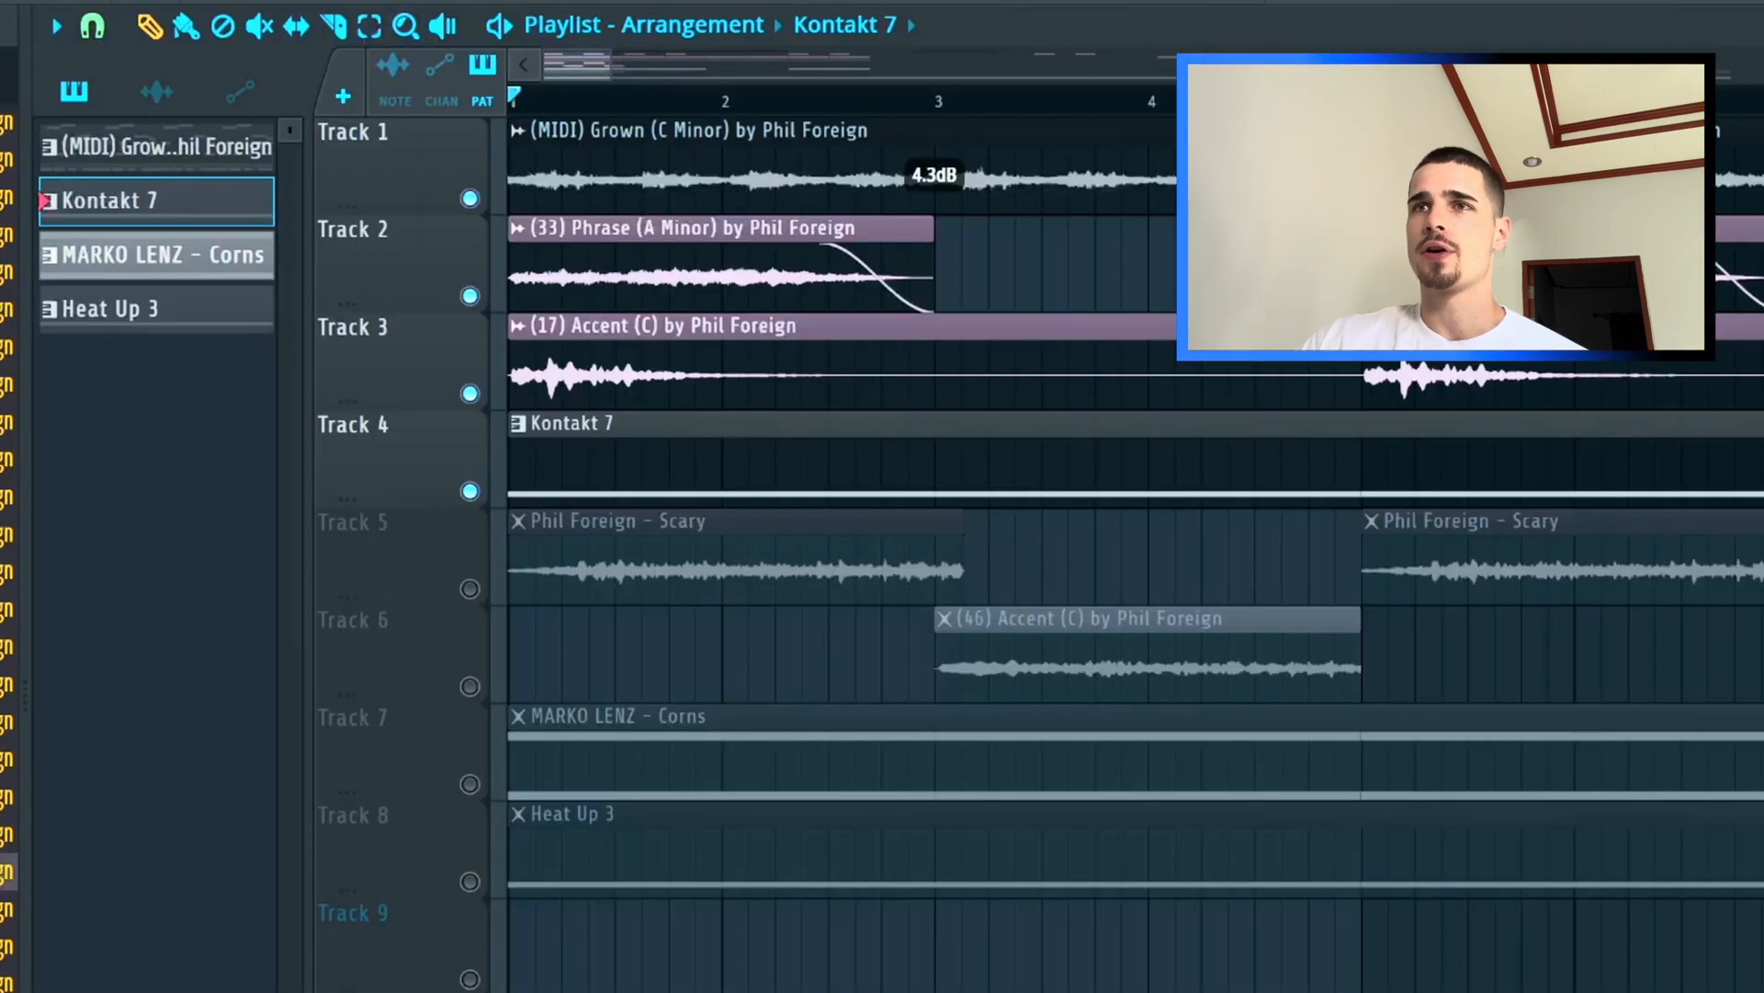
# Play Tracks 1 to 4 together, and leave only Tracks 5 and 6 active in the playlist.
pyautogui.press('space')
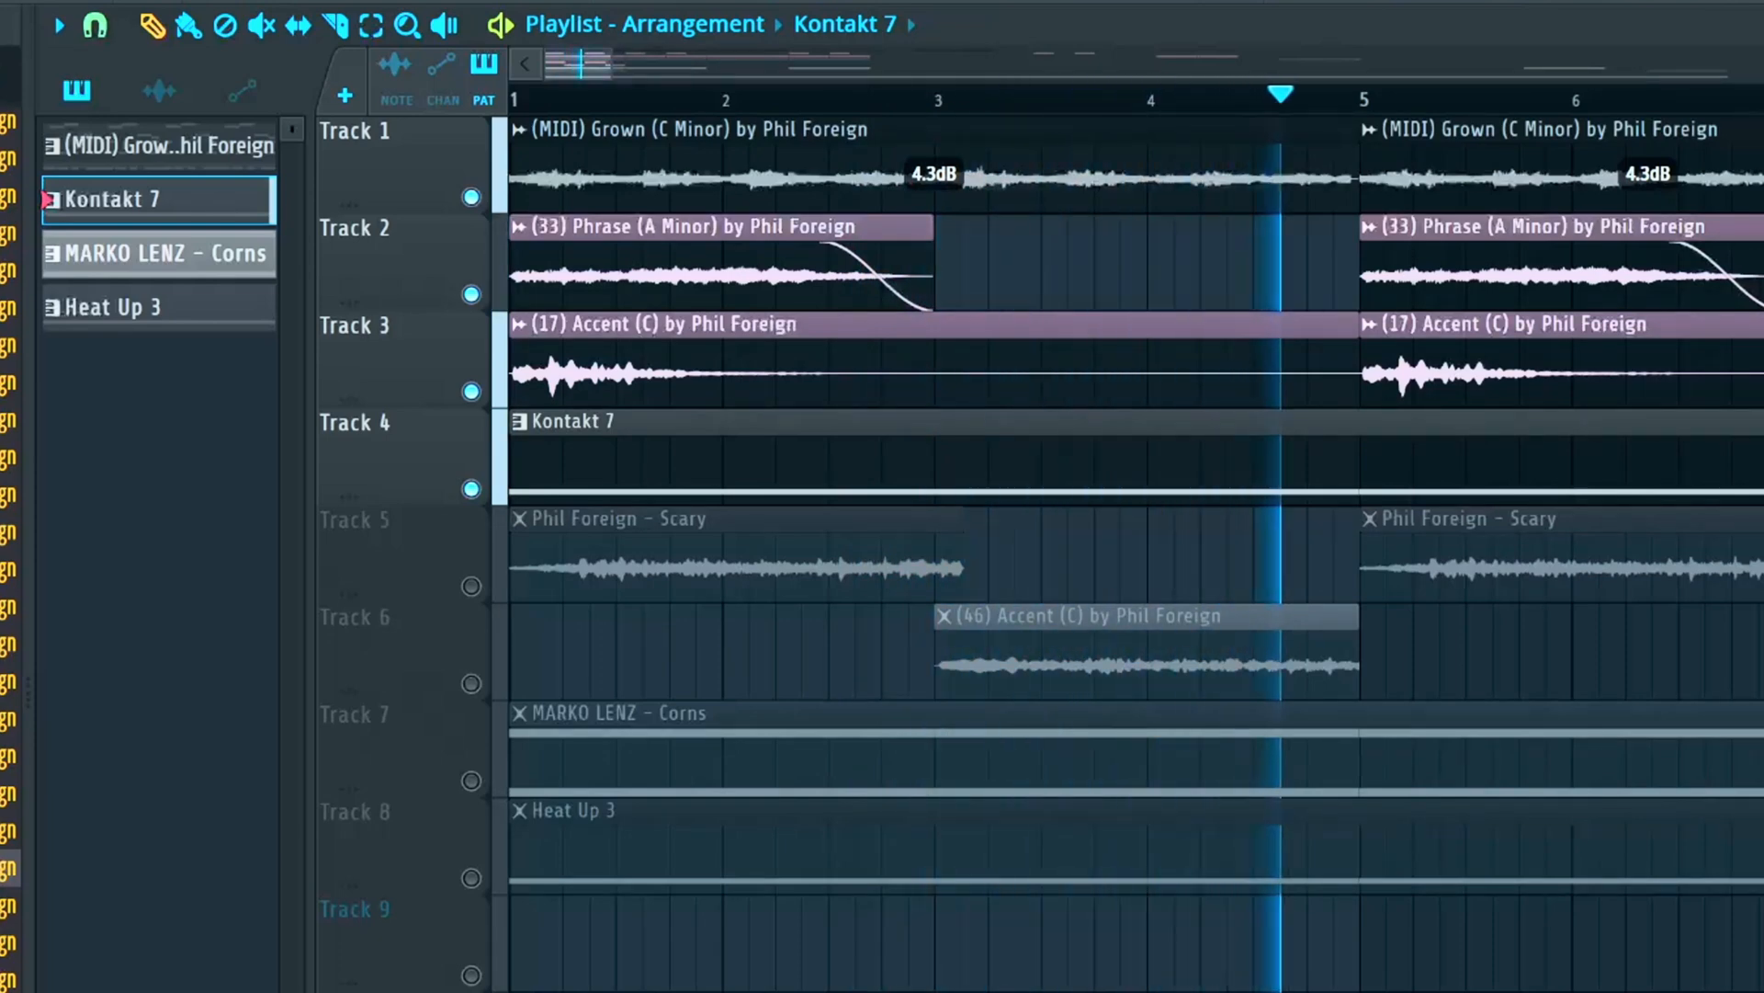
pyautogui.click(471, 586)
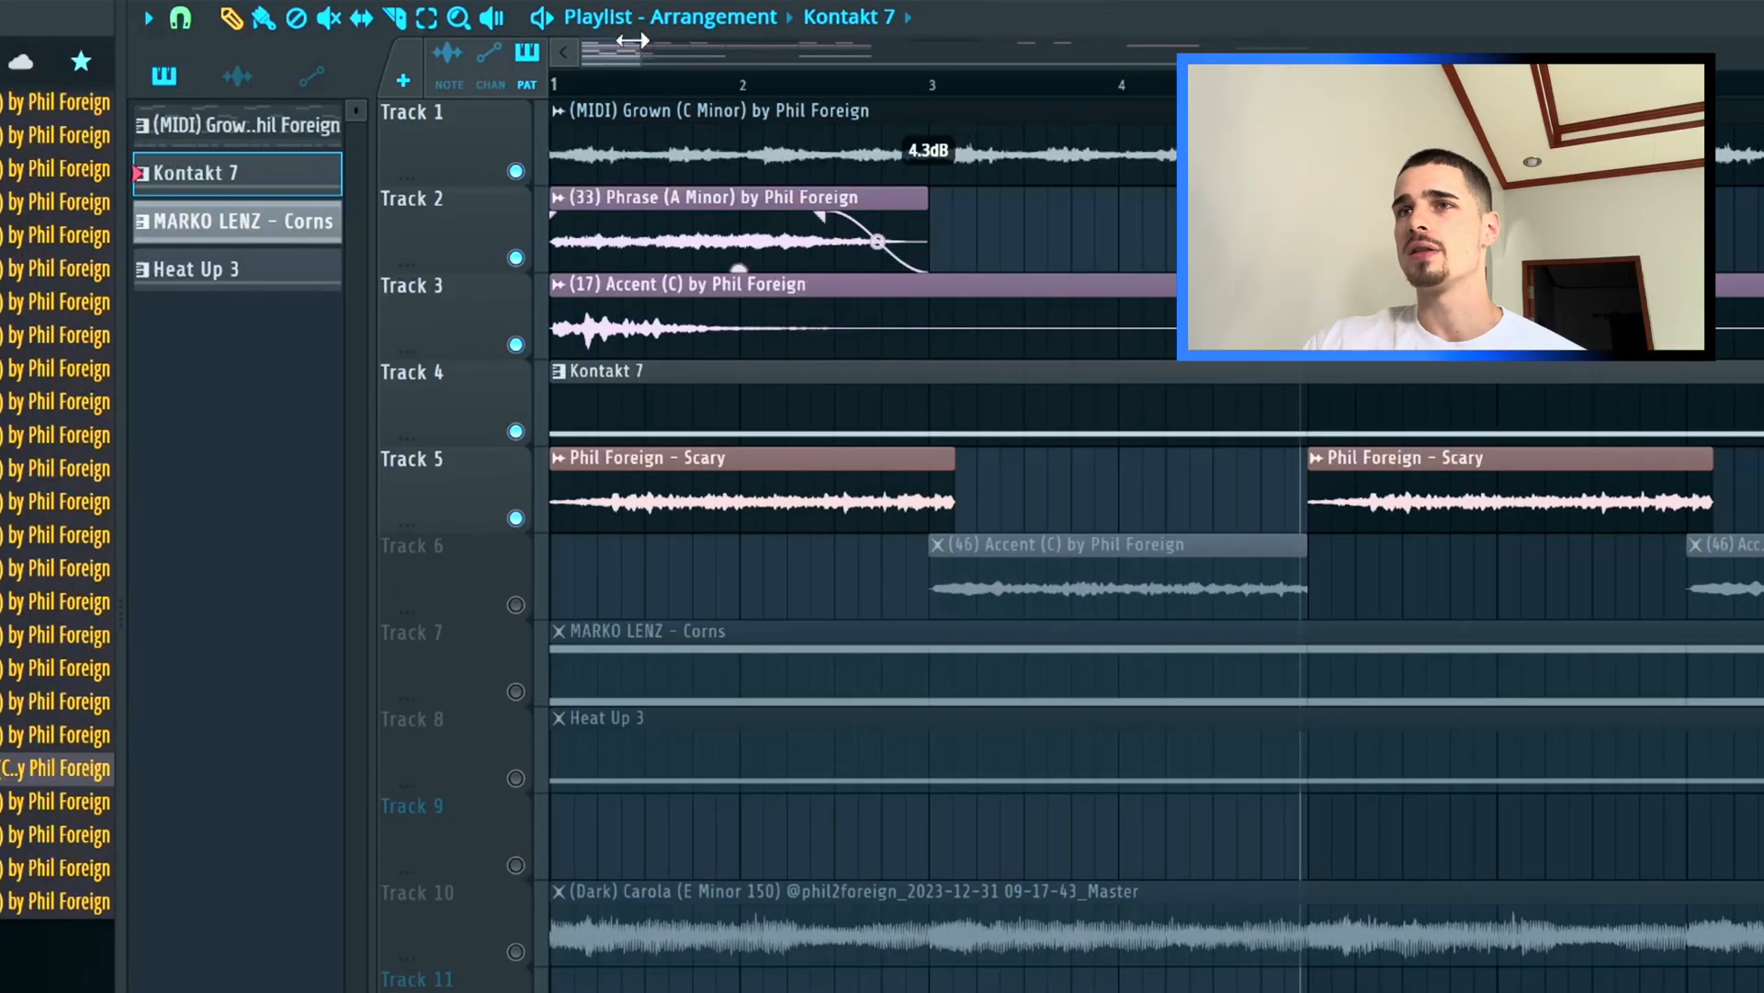
pyautogui.moveTo(637, 49); pyautogui.dragTo(688, 44)
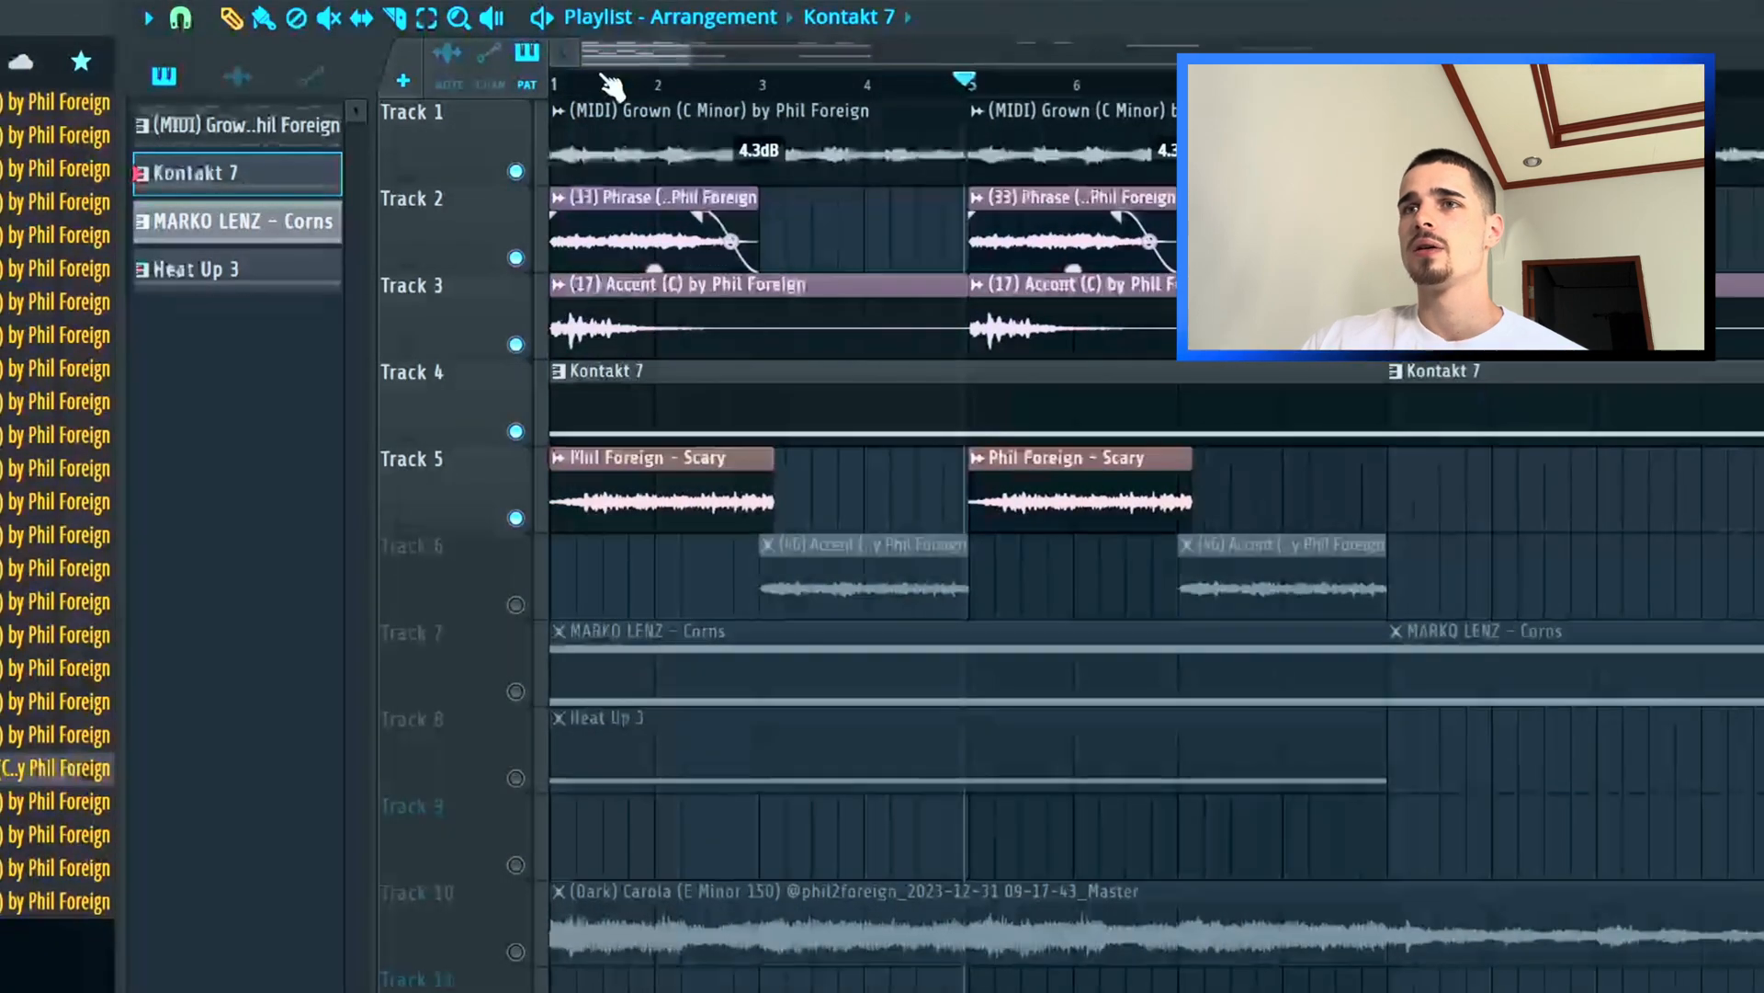
pyautogui.rightClick(516, 517)
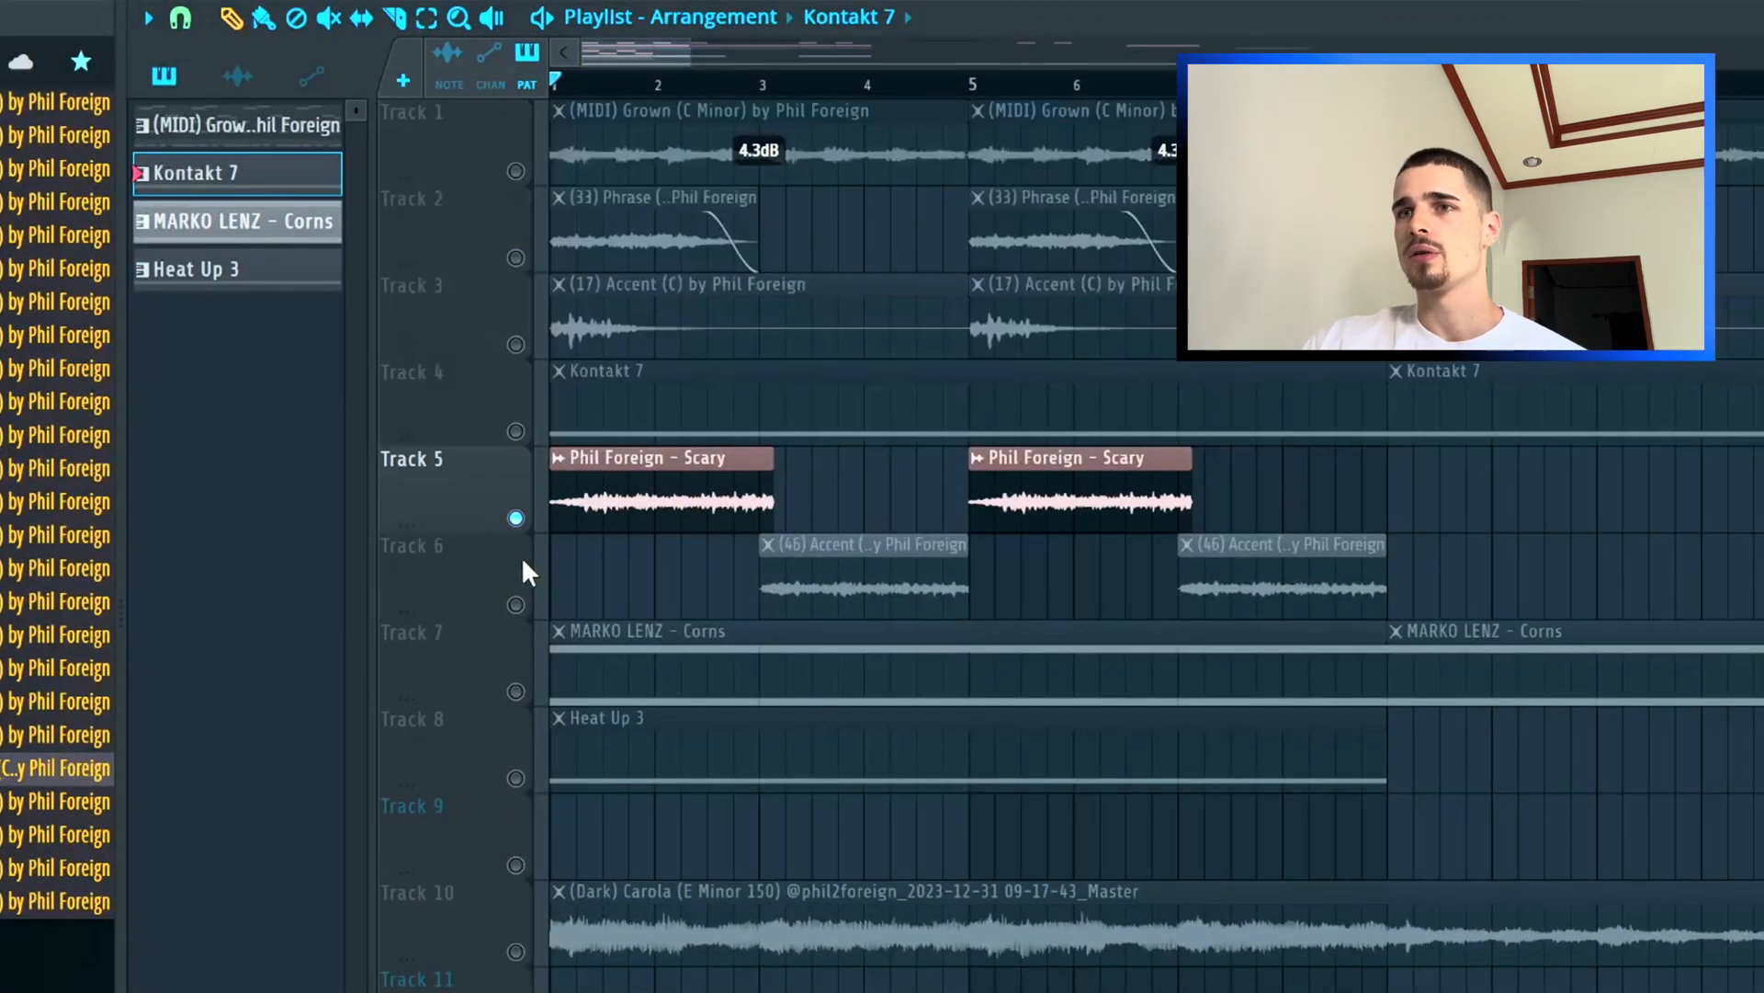
pyautogui.click(517, 605)
# Inspect the sample settings of the Scary clip on Track 5 and the (46) Accent clip on Track 6, and close them.
pyautogui.doubleClick(620, 528)
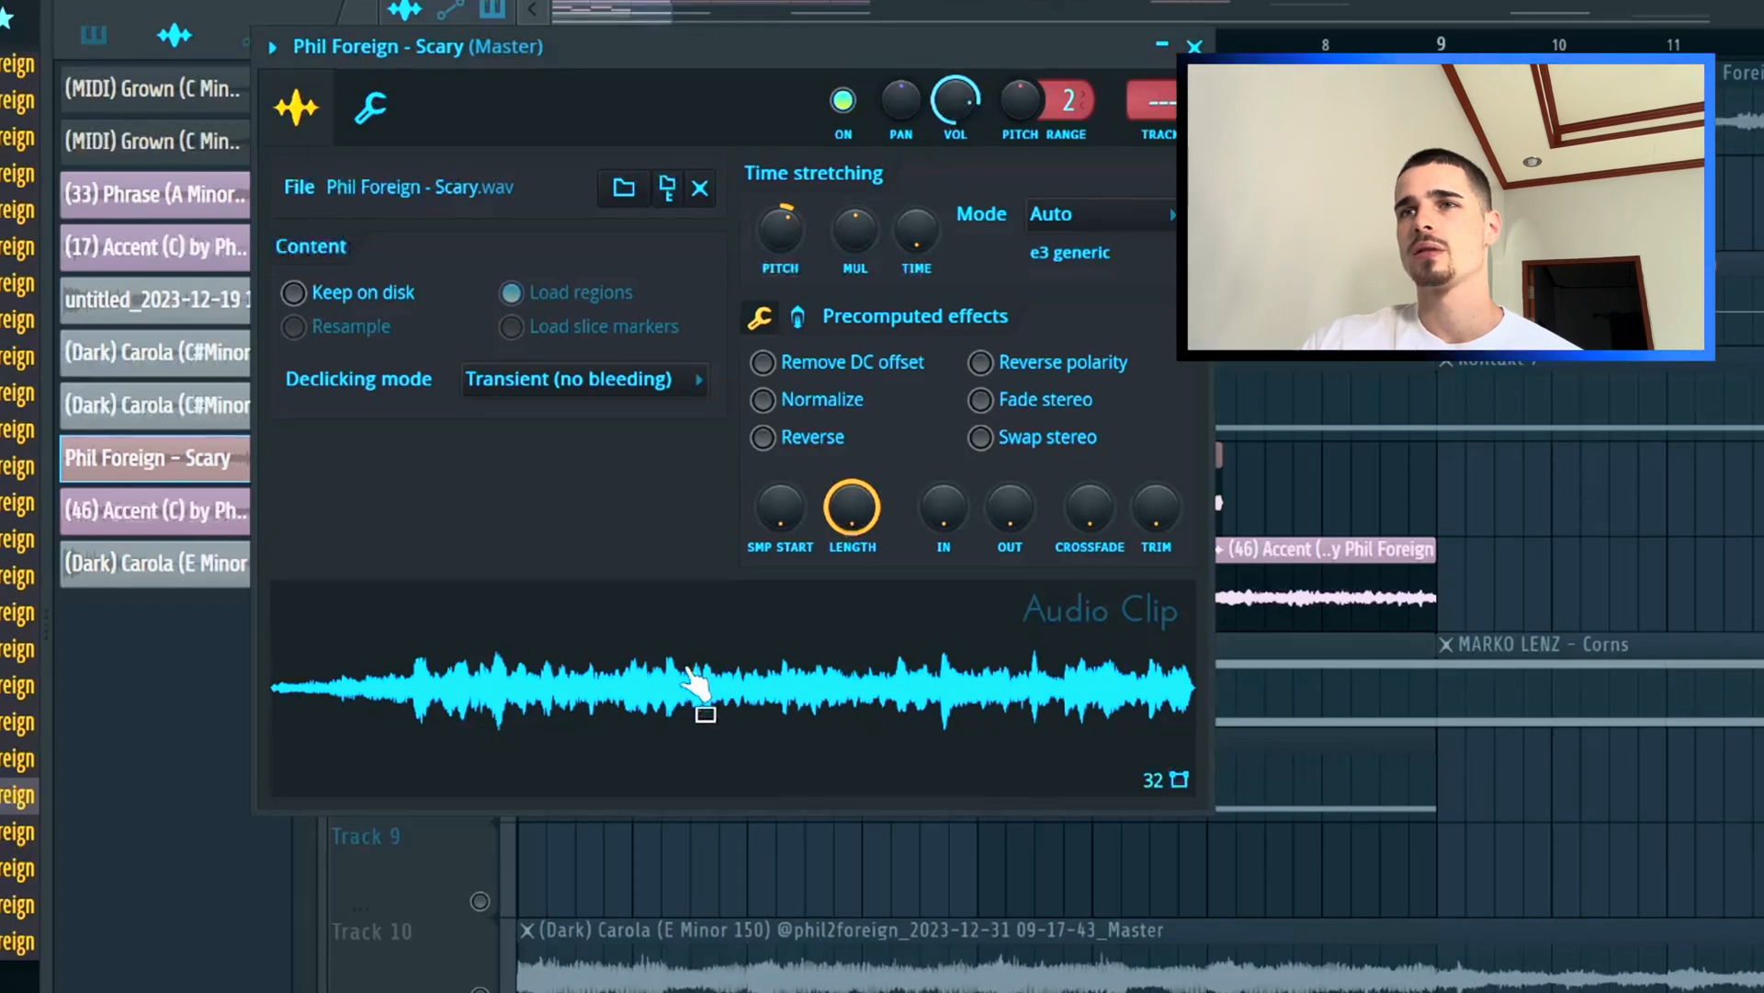
pyautogui.click(181, 829)
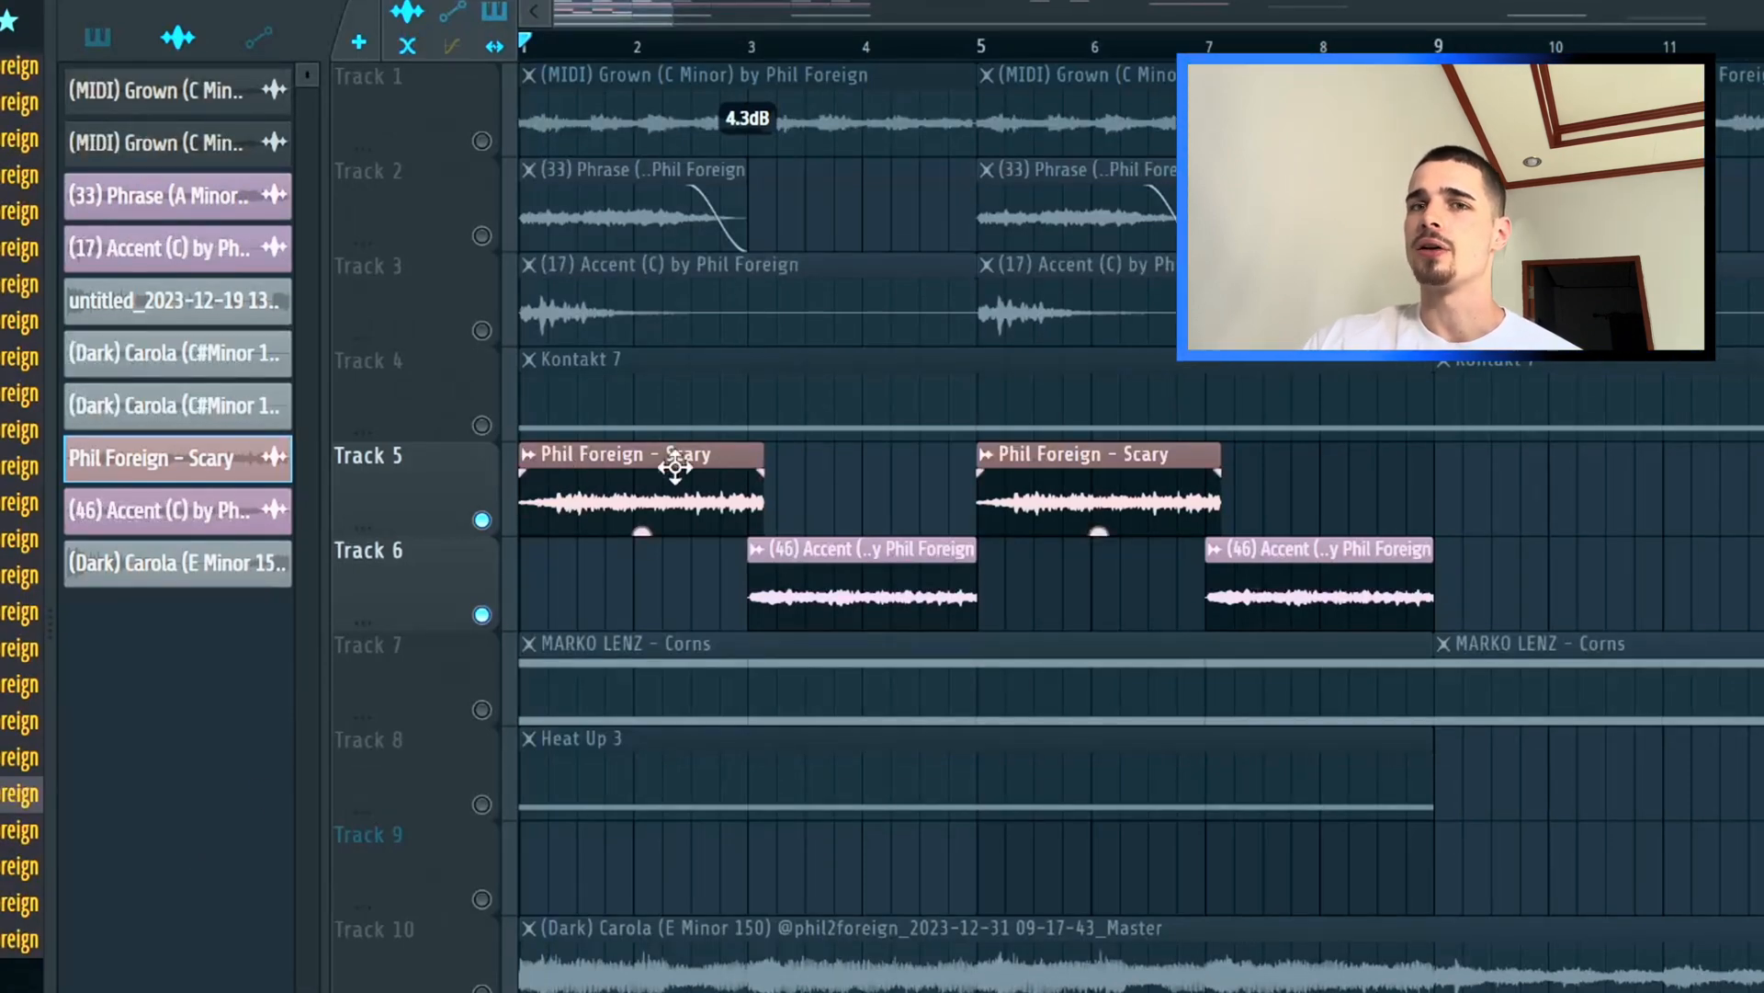
pyautogui.doubleClick(747, 574)
pyautogui.moveTo(573, 590); pyautogui.dragTo(699, 184)
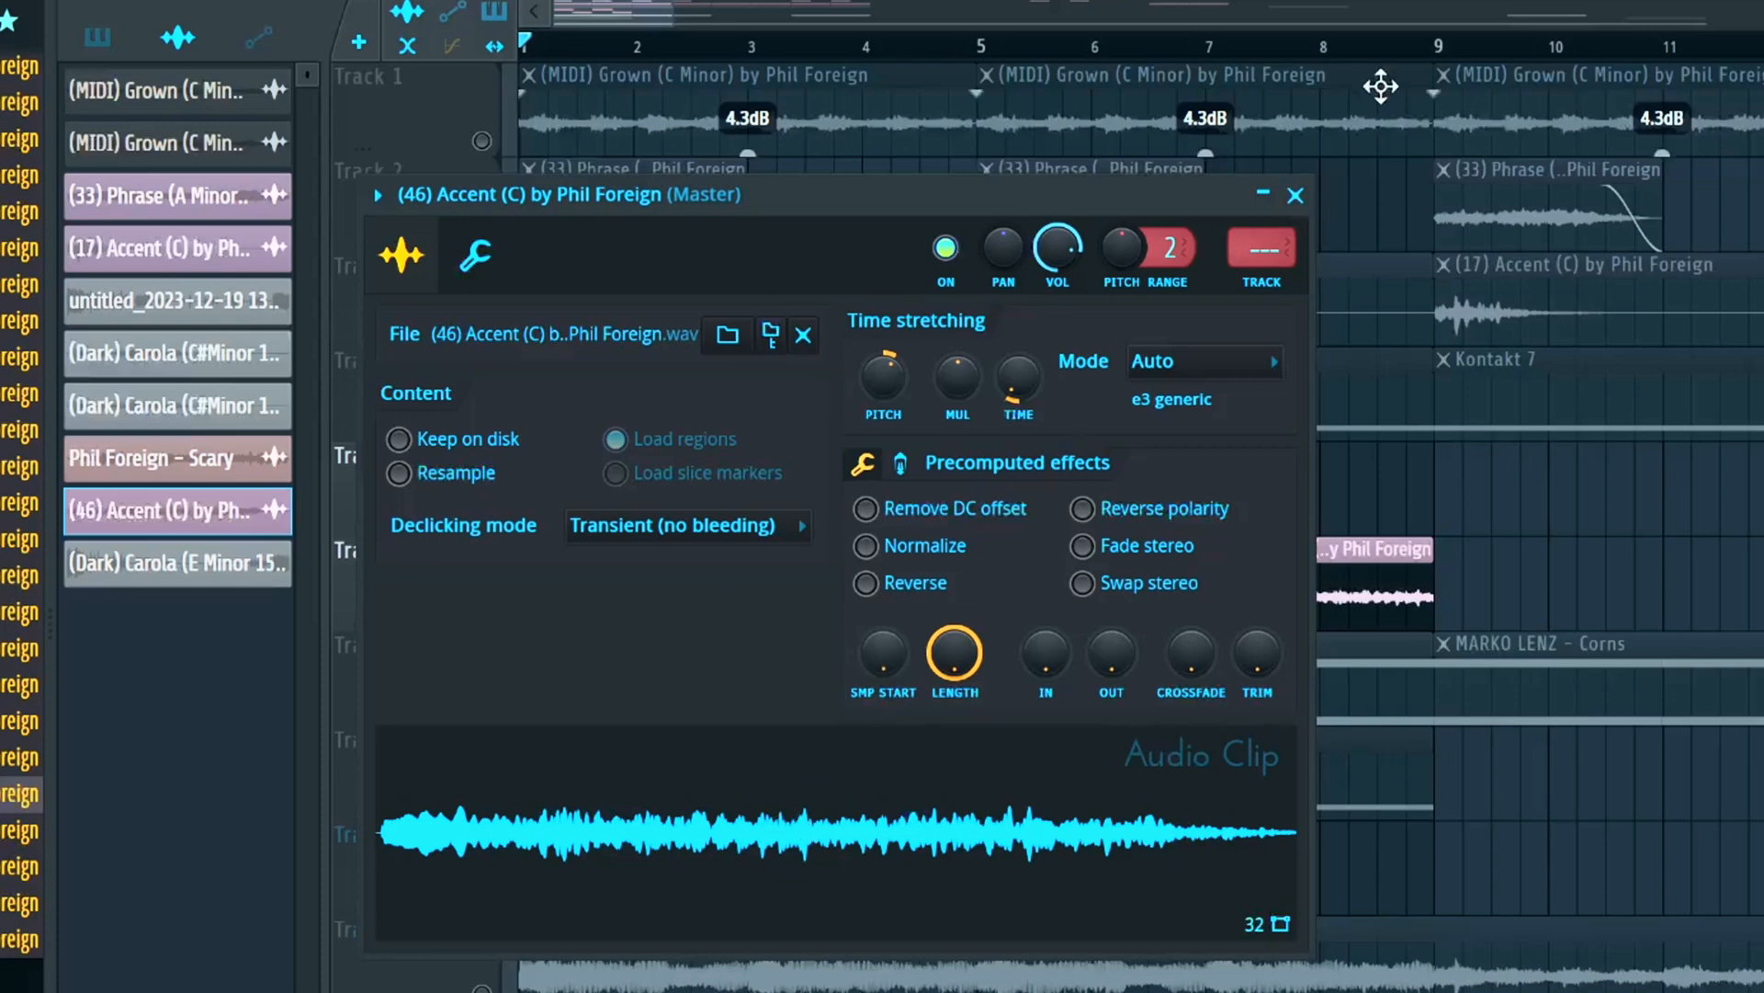
pyautogui.click(1296, 195)
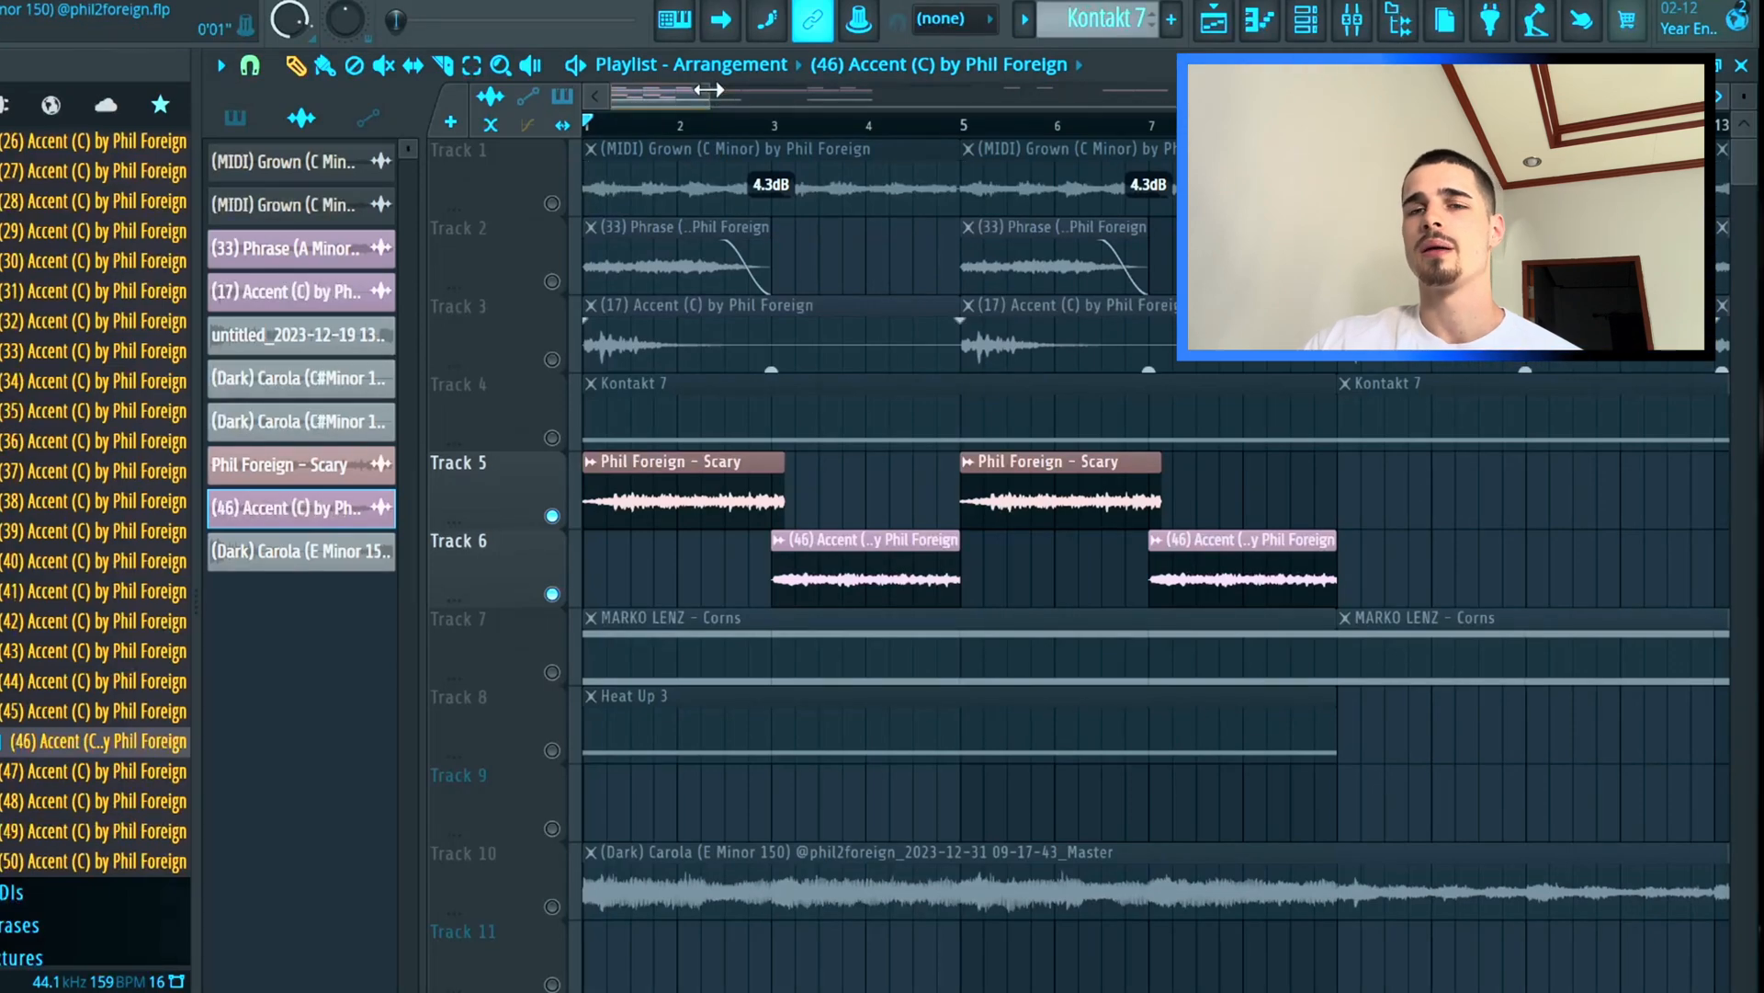
pyautogui.moveTo(708, 89)
pyautogui.mouseDown()
pyautogui.moveTo(766, 89)
pyautogui.moveTo(708, 90)
pyautogui.mouseUp()
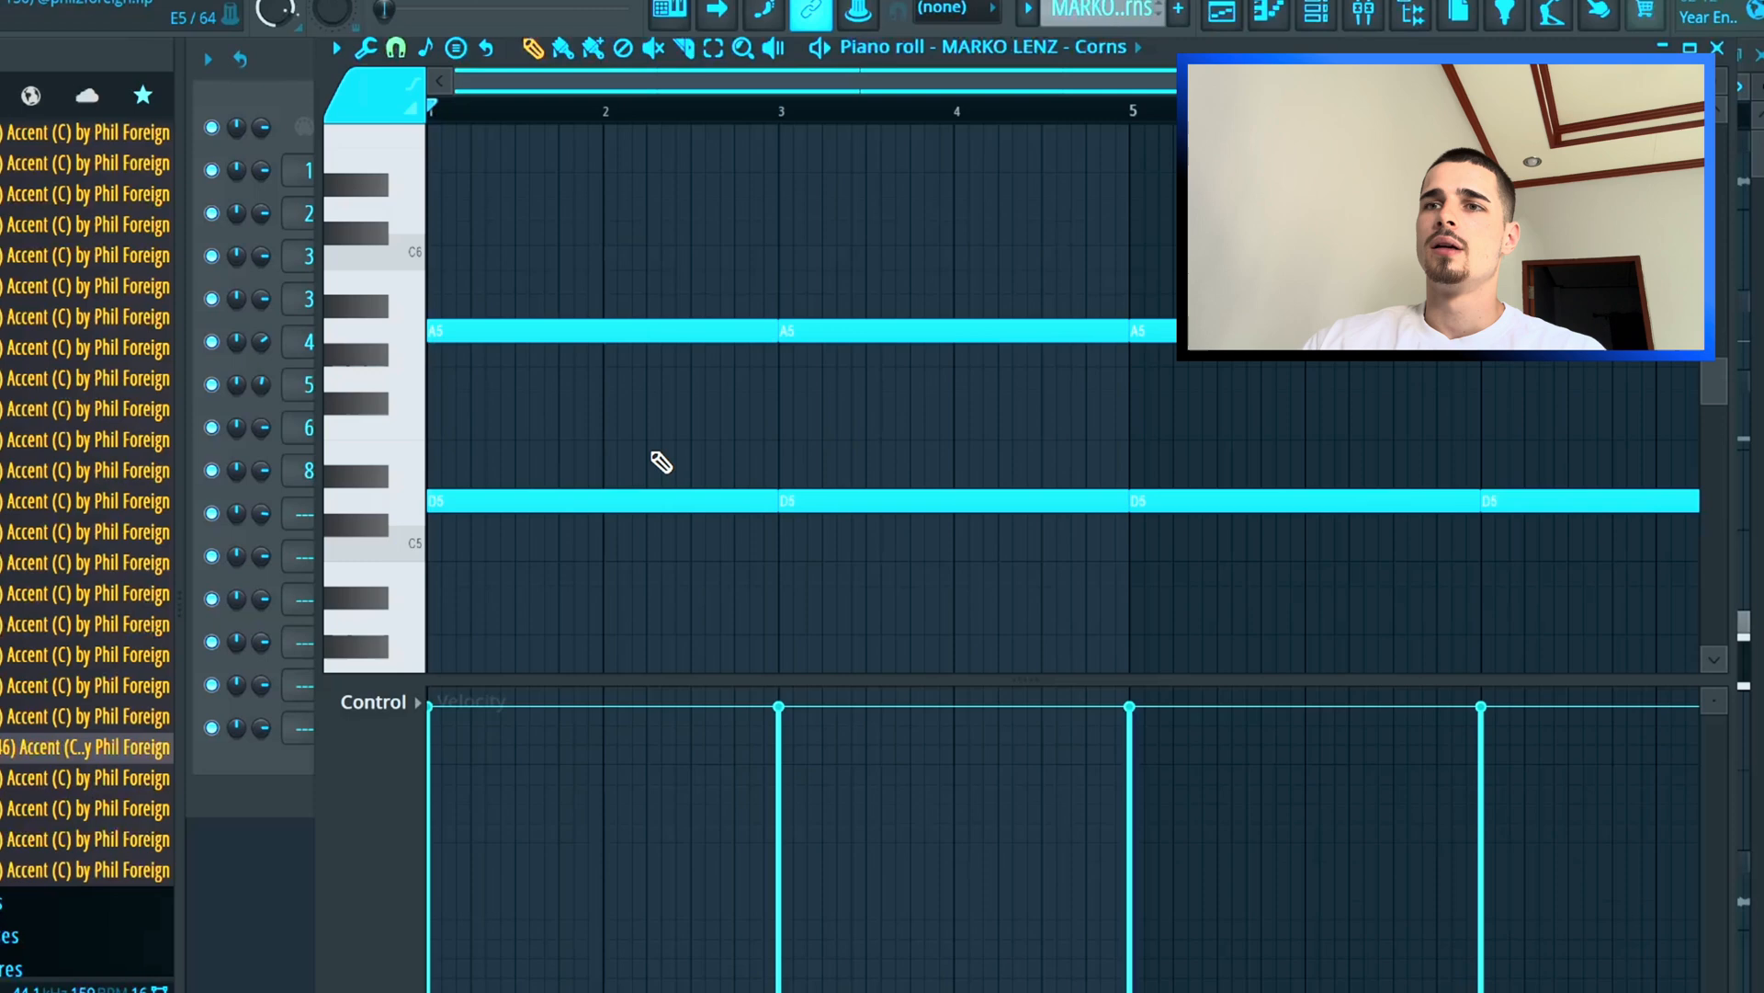
# Enlarge the note area of the Corns piano roll, audition the D5 and A5 keys, and play the pattern.
pyautogui.scroll(1, 666, 464)
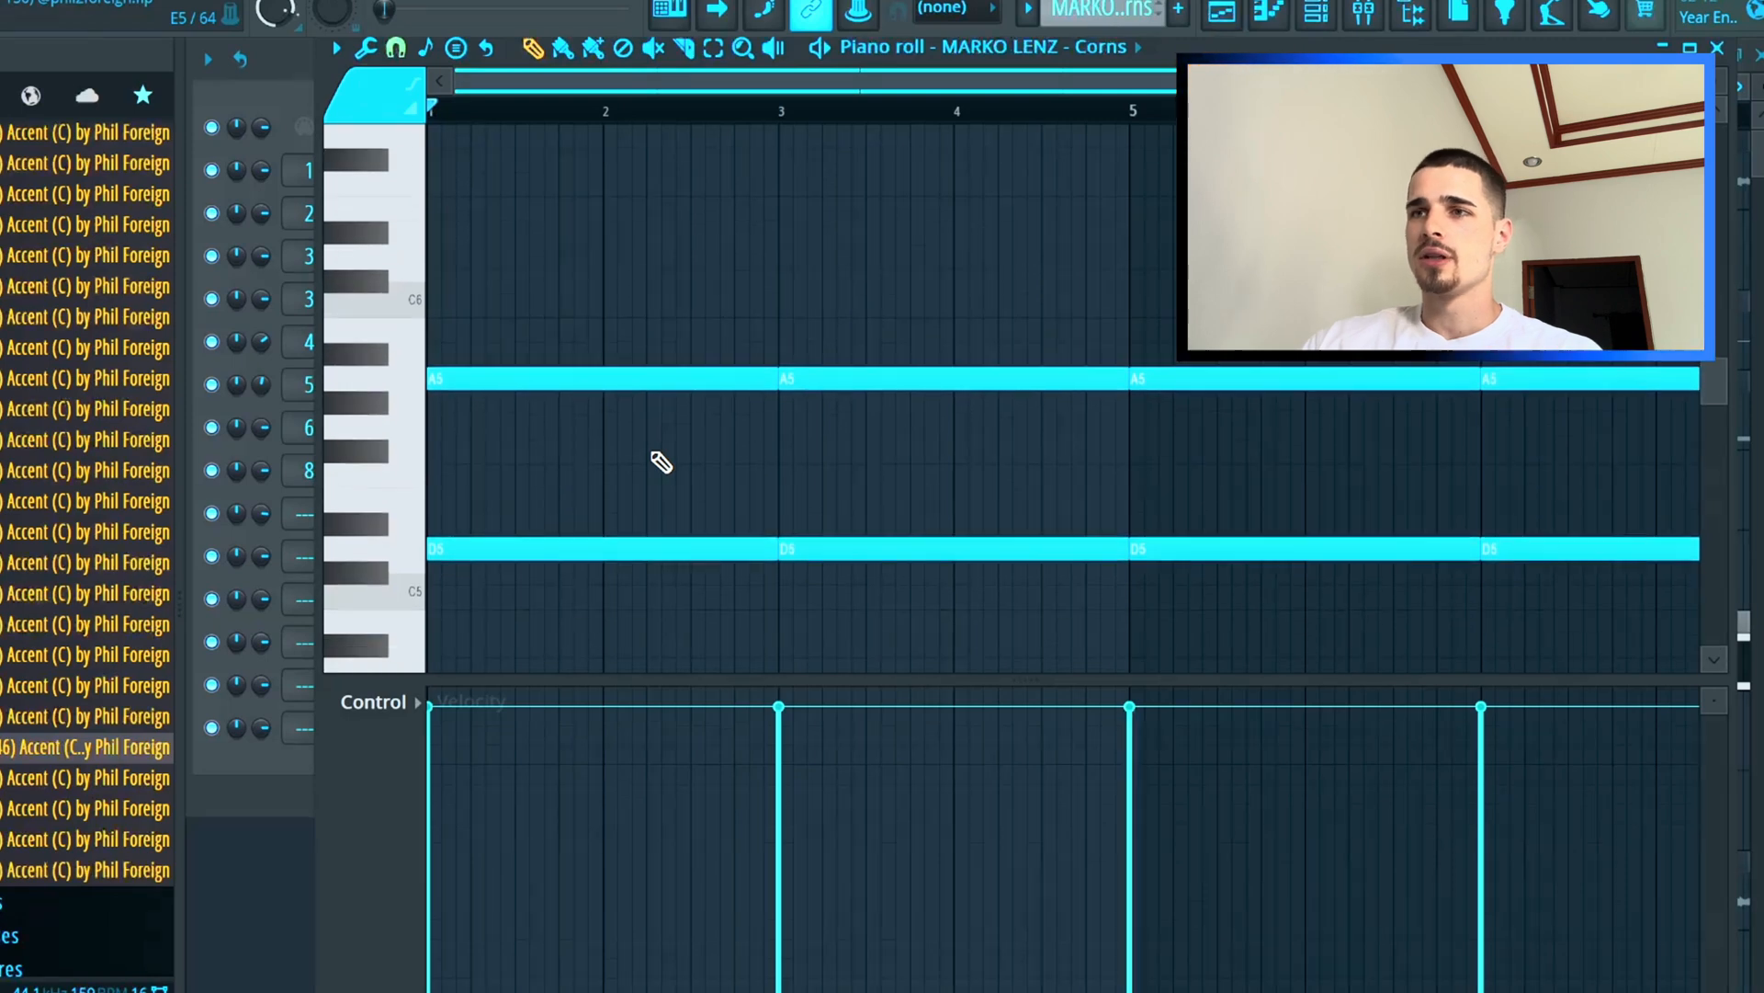
pyautogui.scroll(-2, 662, 462)
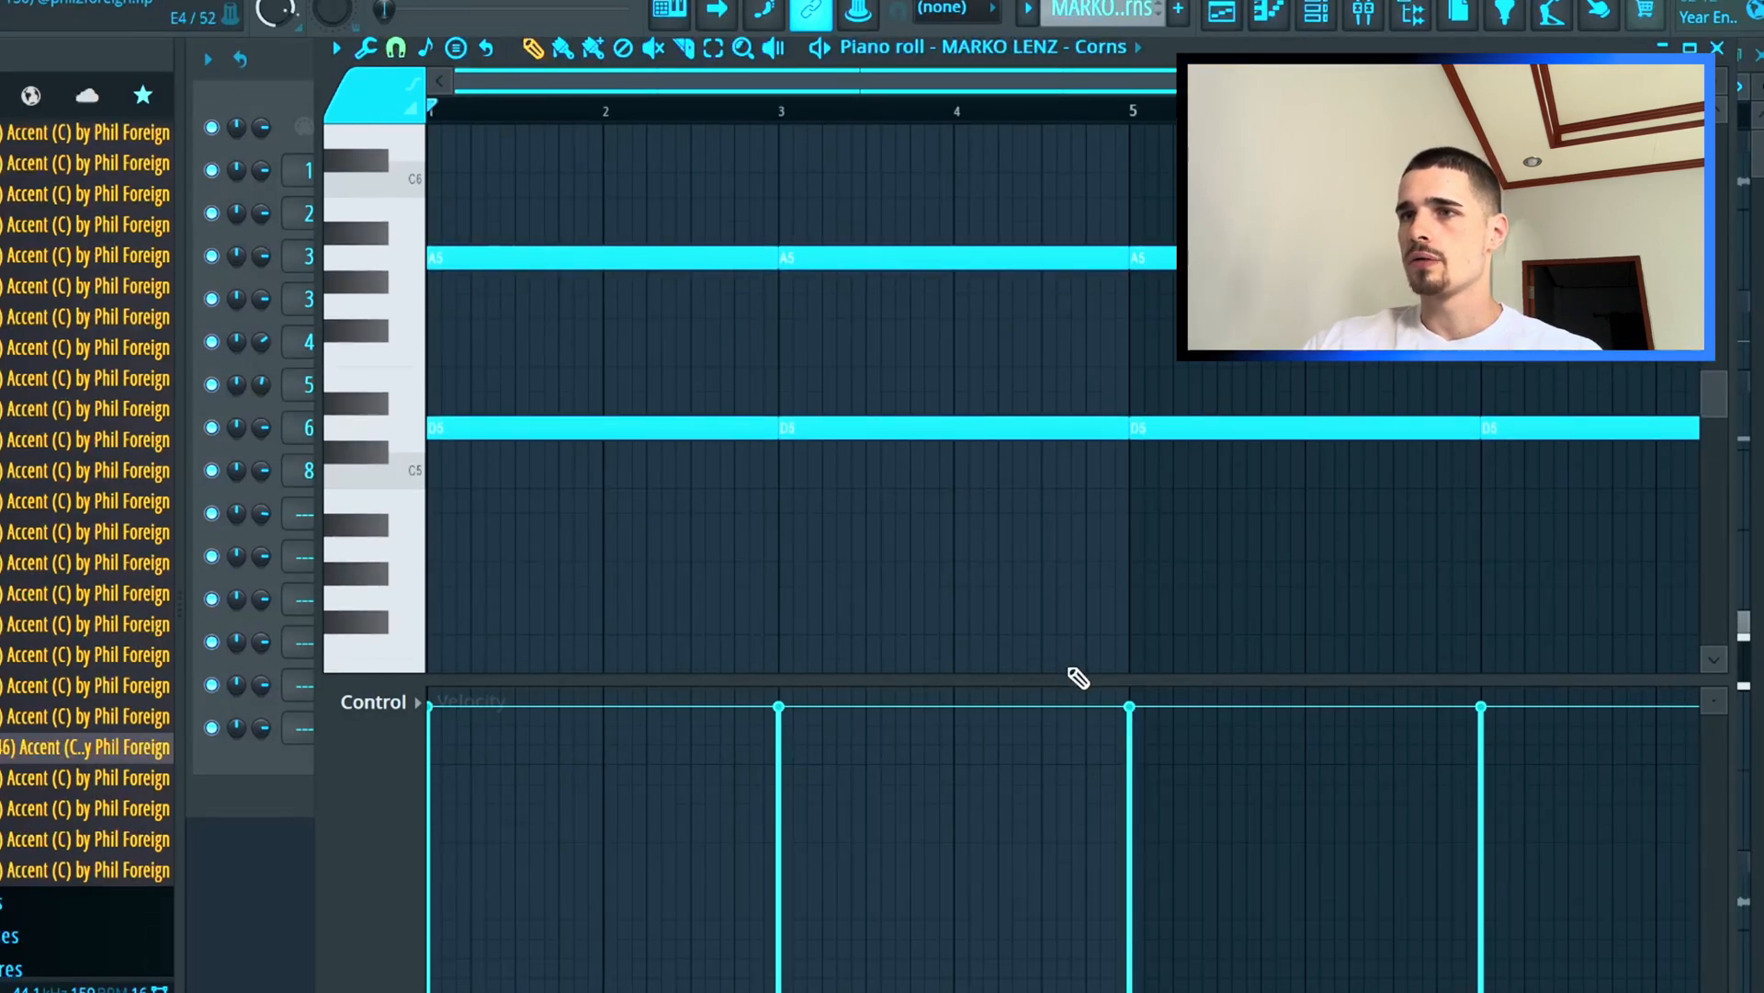
pyautogui.moveTo(1078, 680); pyautogui.dragTo(1075, 757)
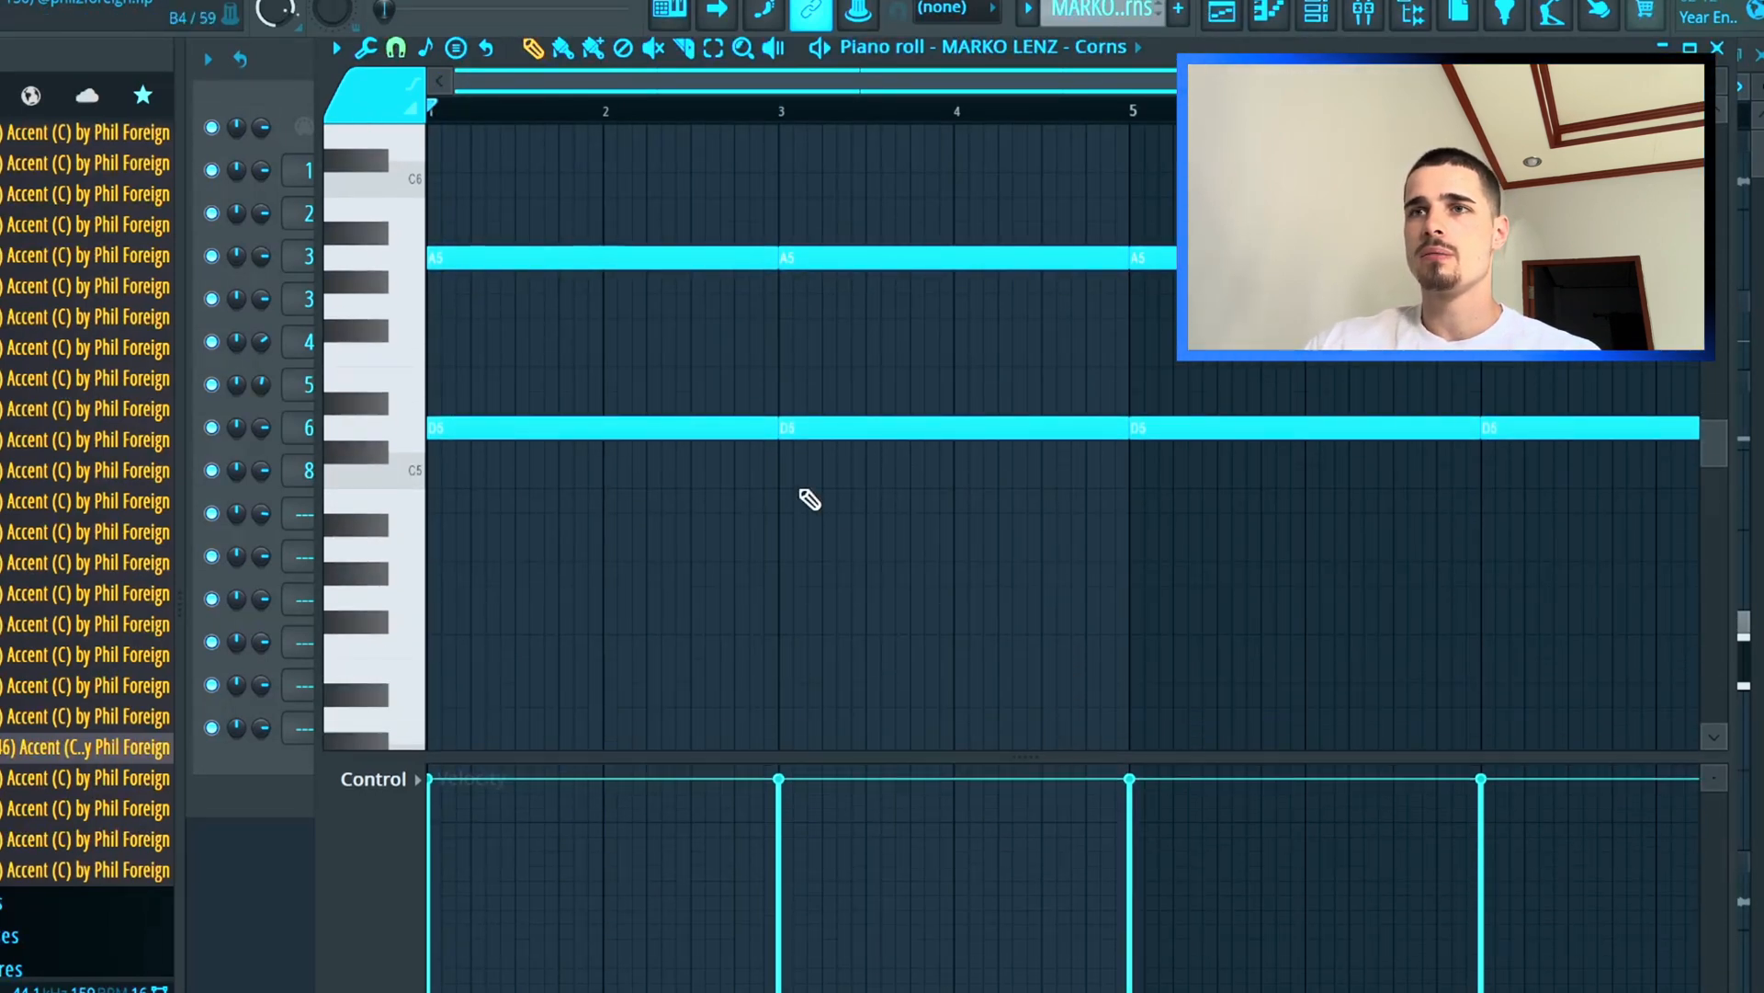
pyautogui.click(405, 428)
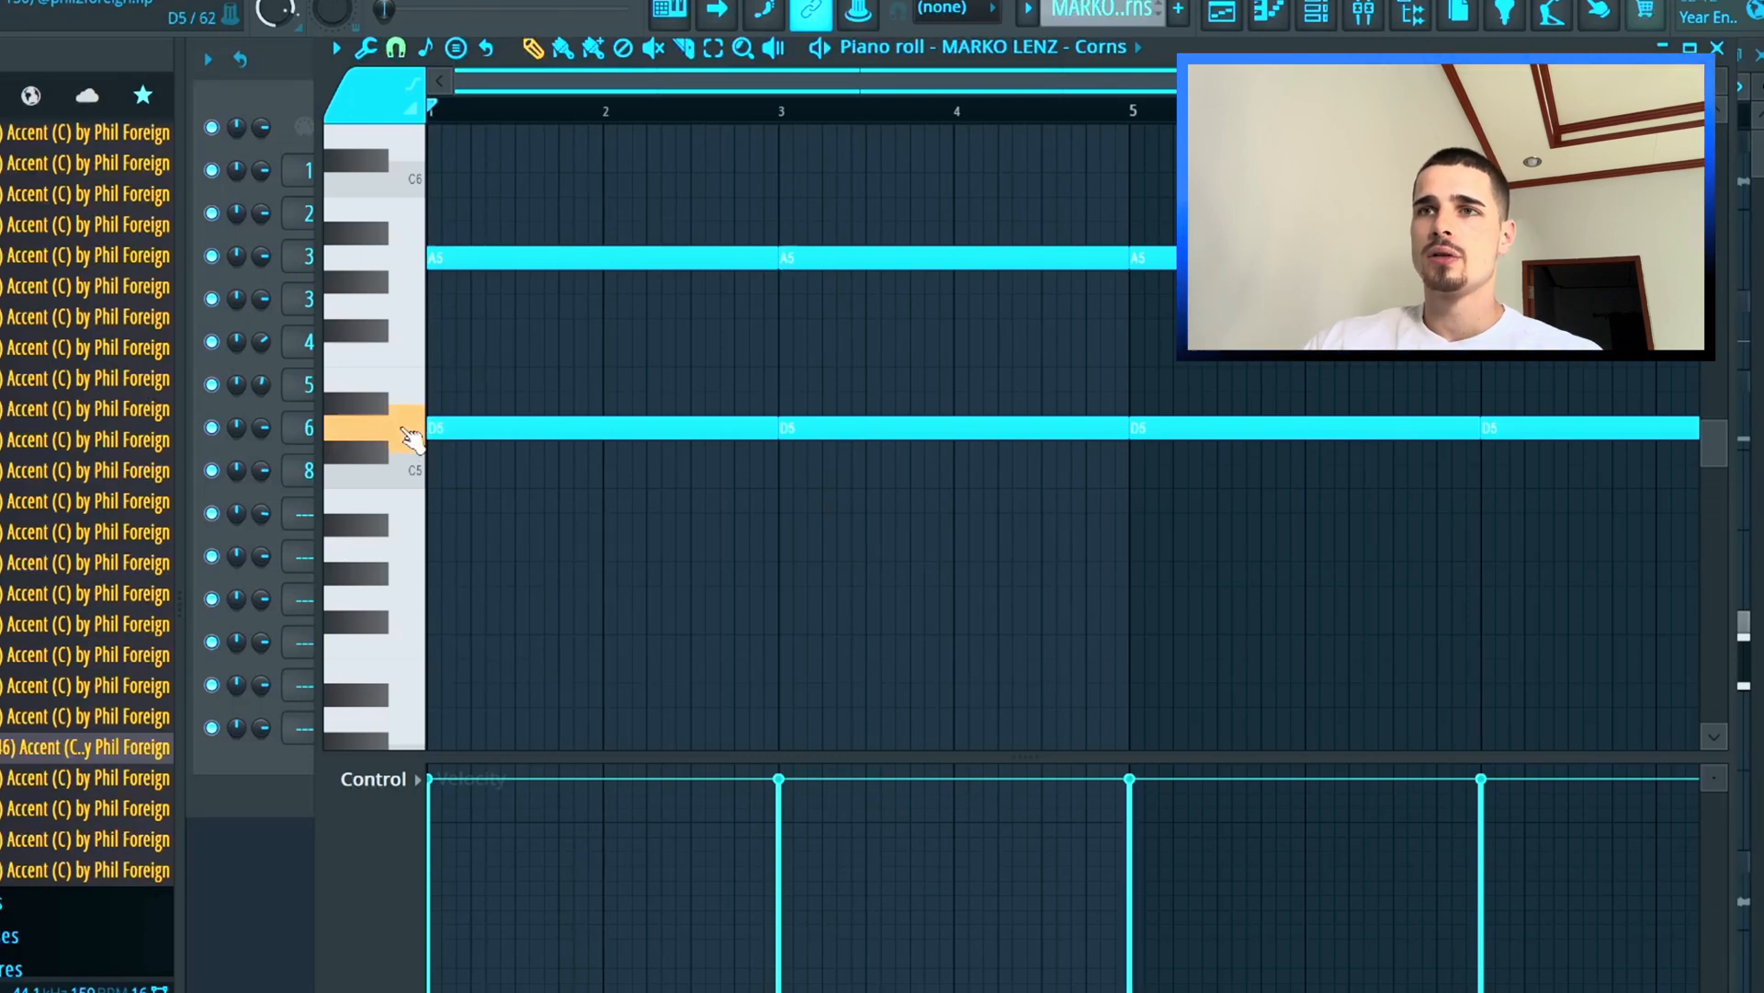
pyautogui.click(410, 266)
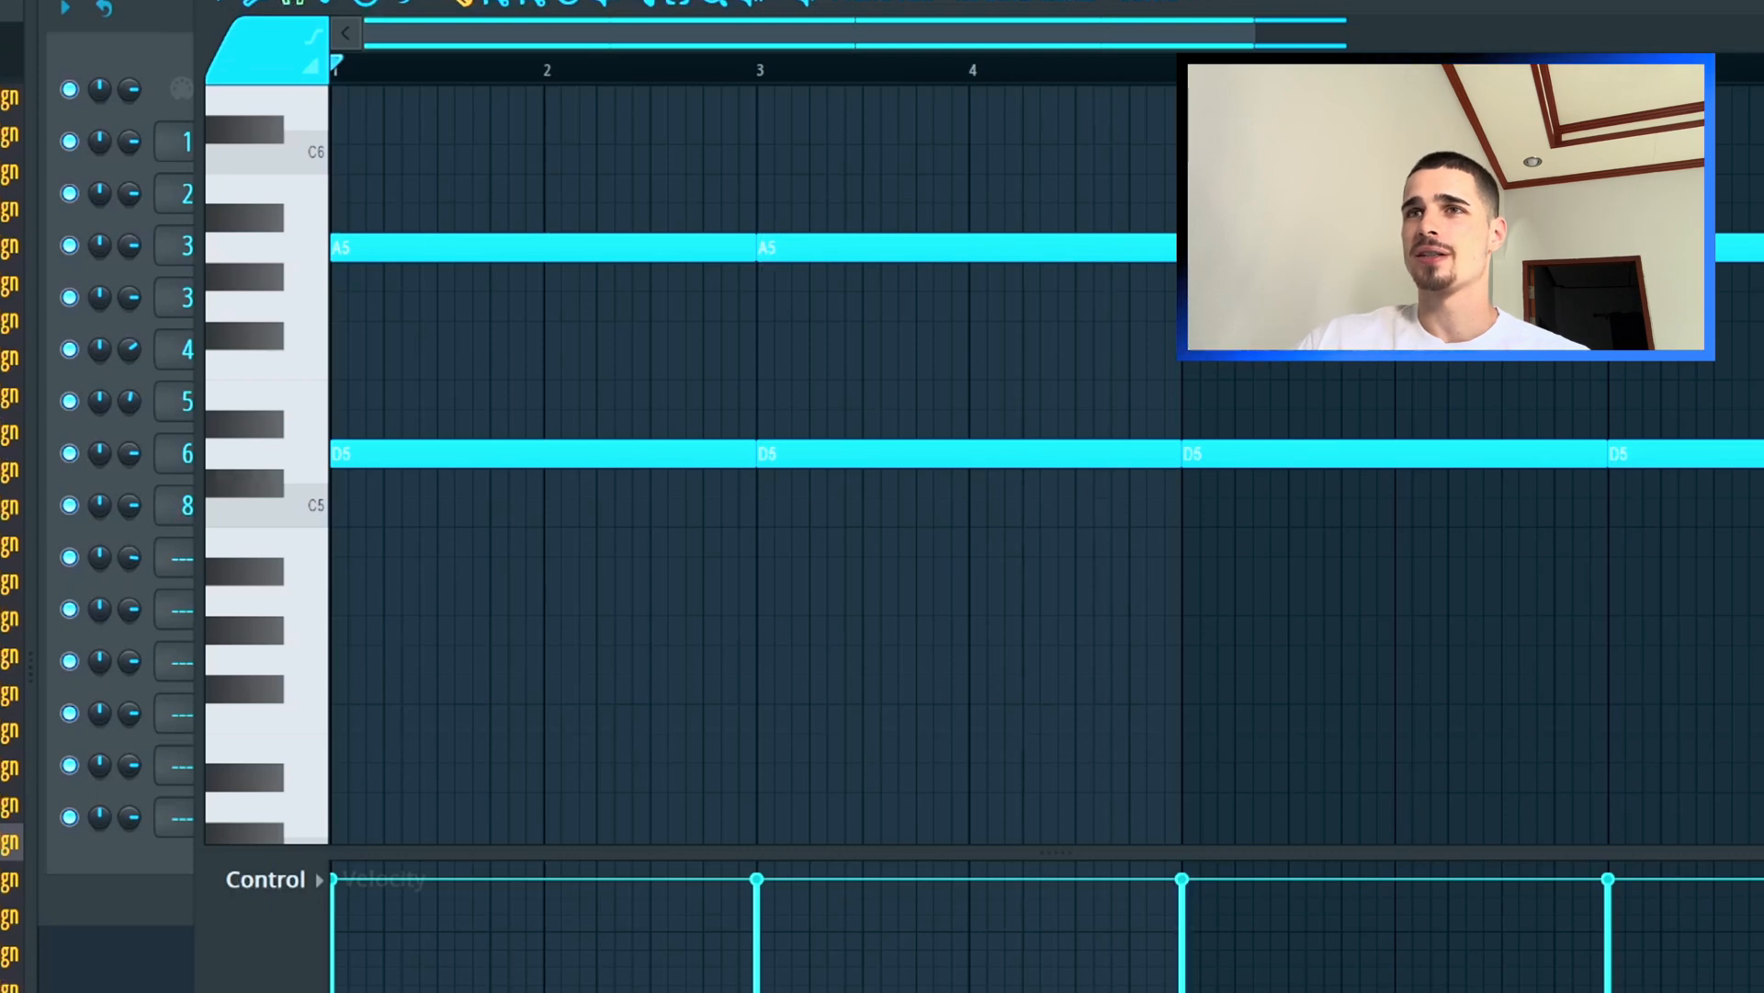
pyautogui.press('space')
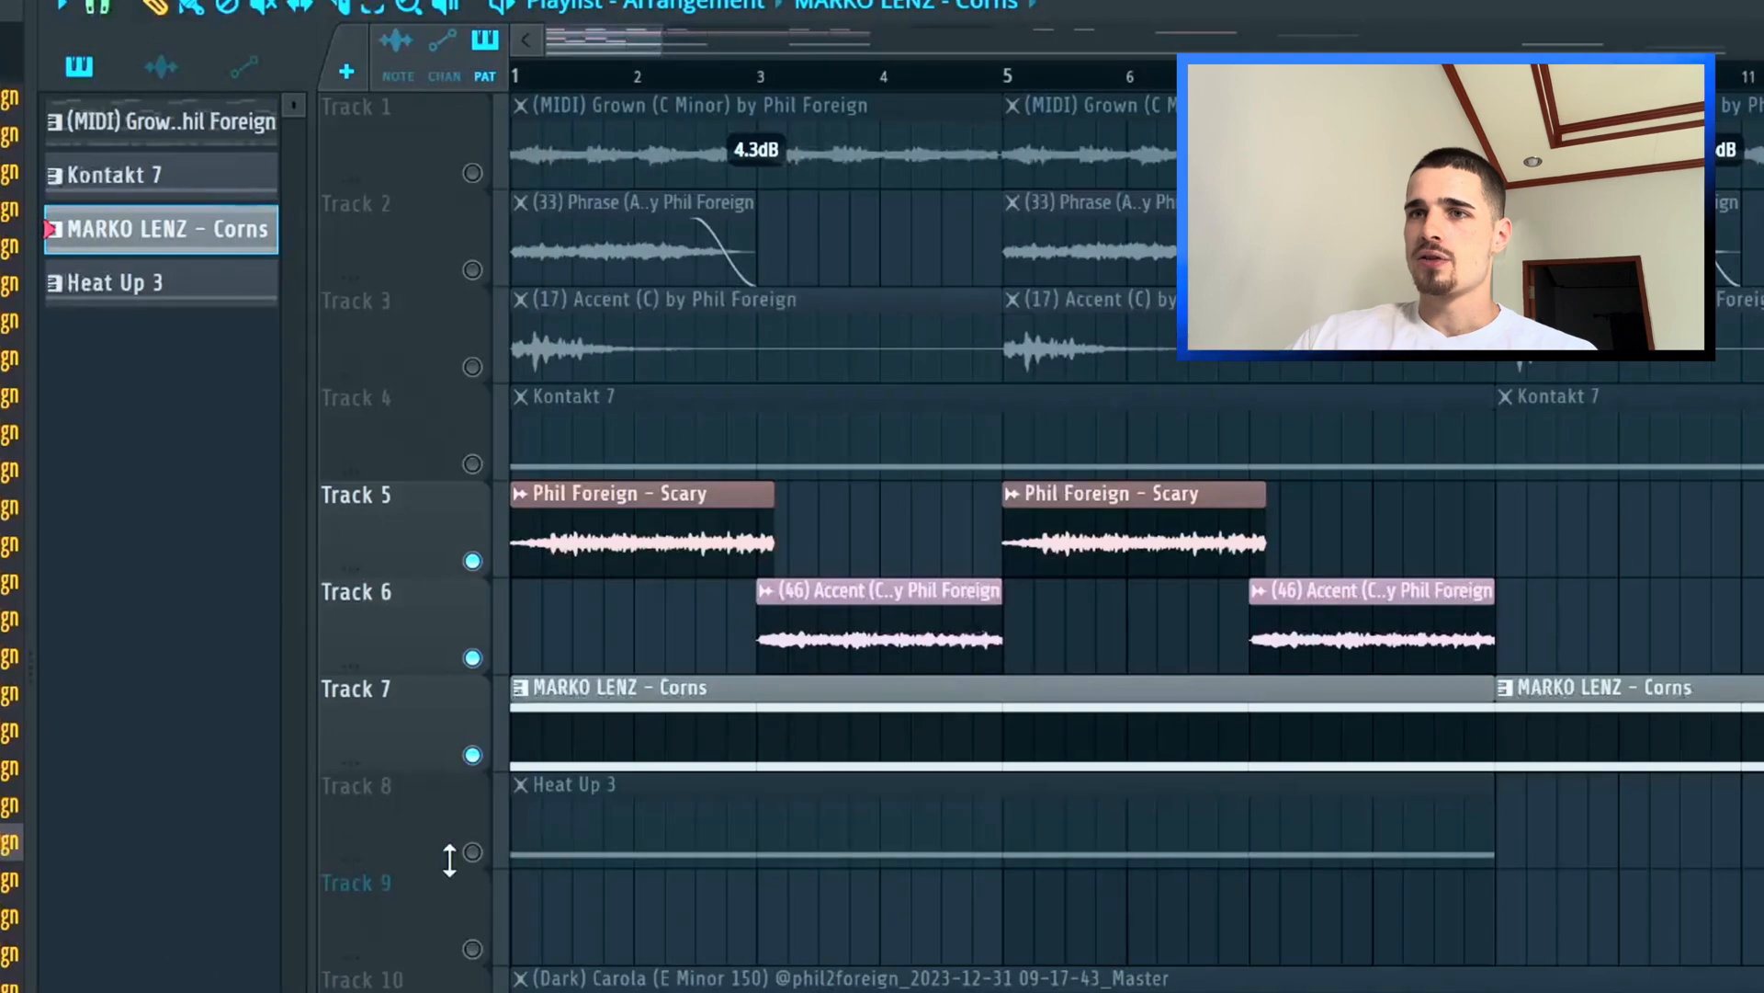
# Unmute Track 8, play the Heat Up 3 pattern in its piano roll, and close the piano roll.
pyautogui.click(472, 851)
pyautogui.doubleClick(604, 798)
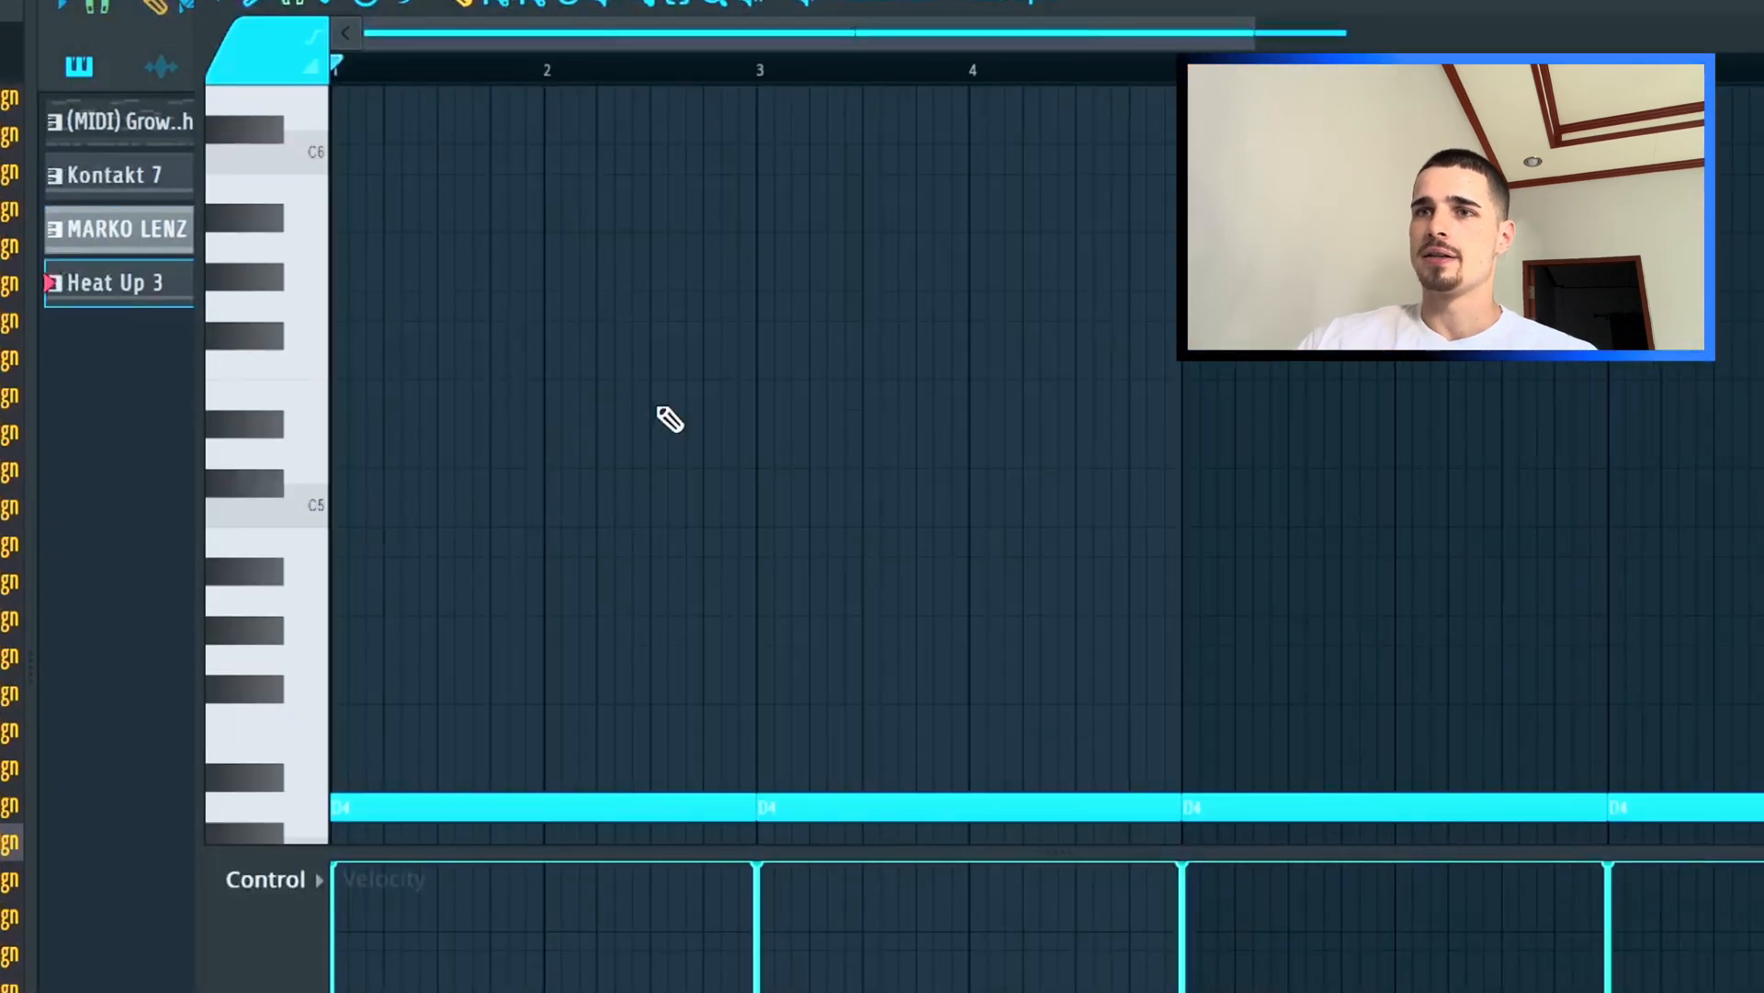
pyautogui.press('space')
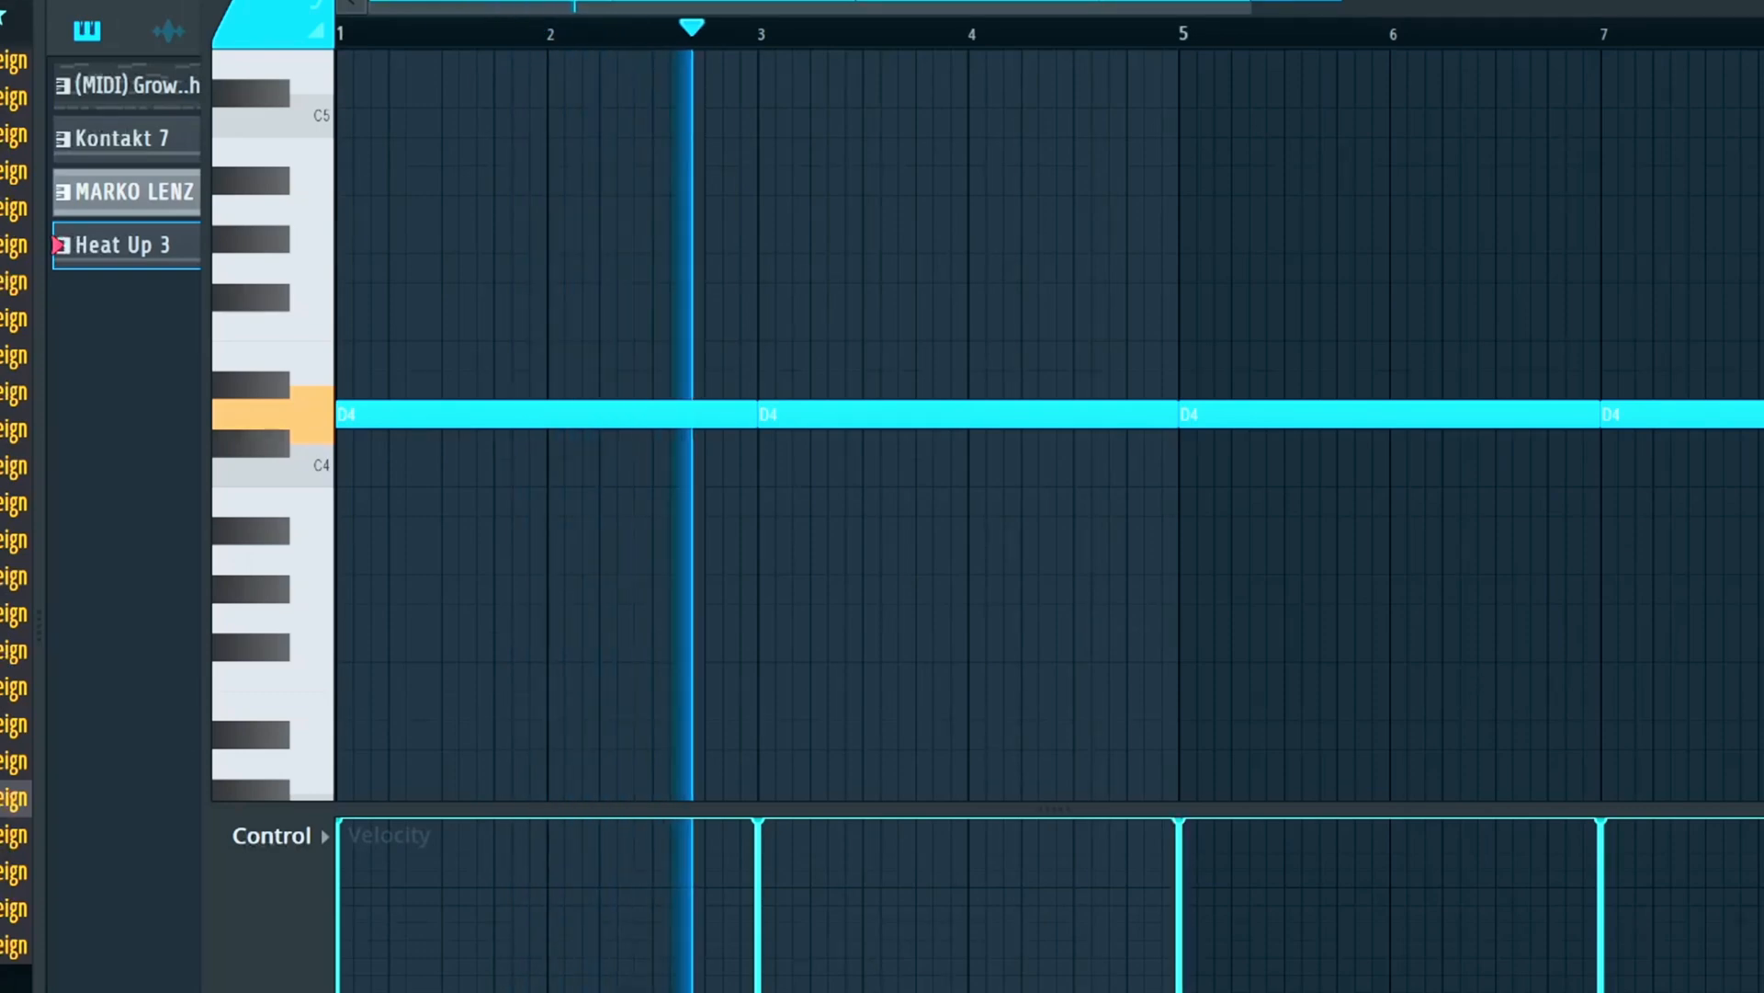
pyautogui.press('space')
pyautogui.press('Escape')
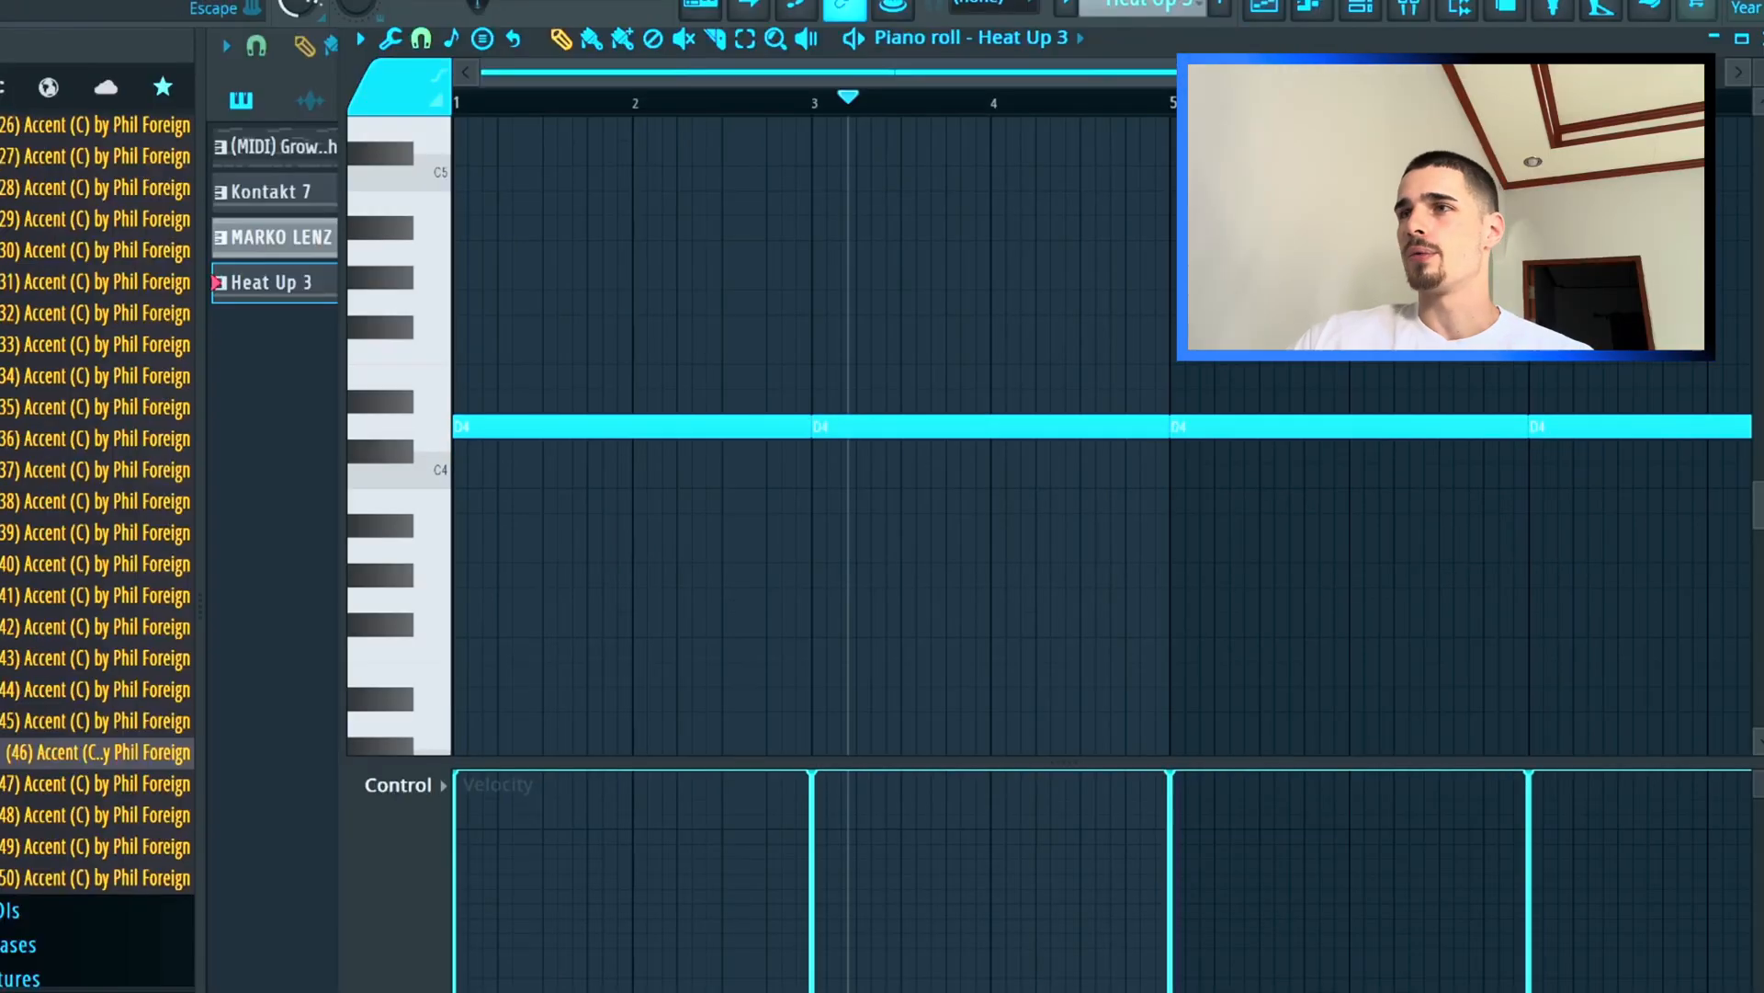
pyautogui.click(1760, 38)
# Open the Heat Up 3 instrument from the channel rack to check its bass preset, and close the rack.
pyautogui.click(1363, 9)
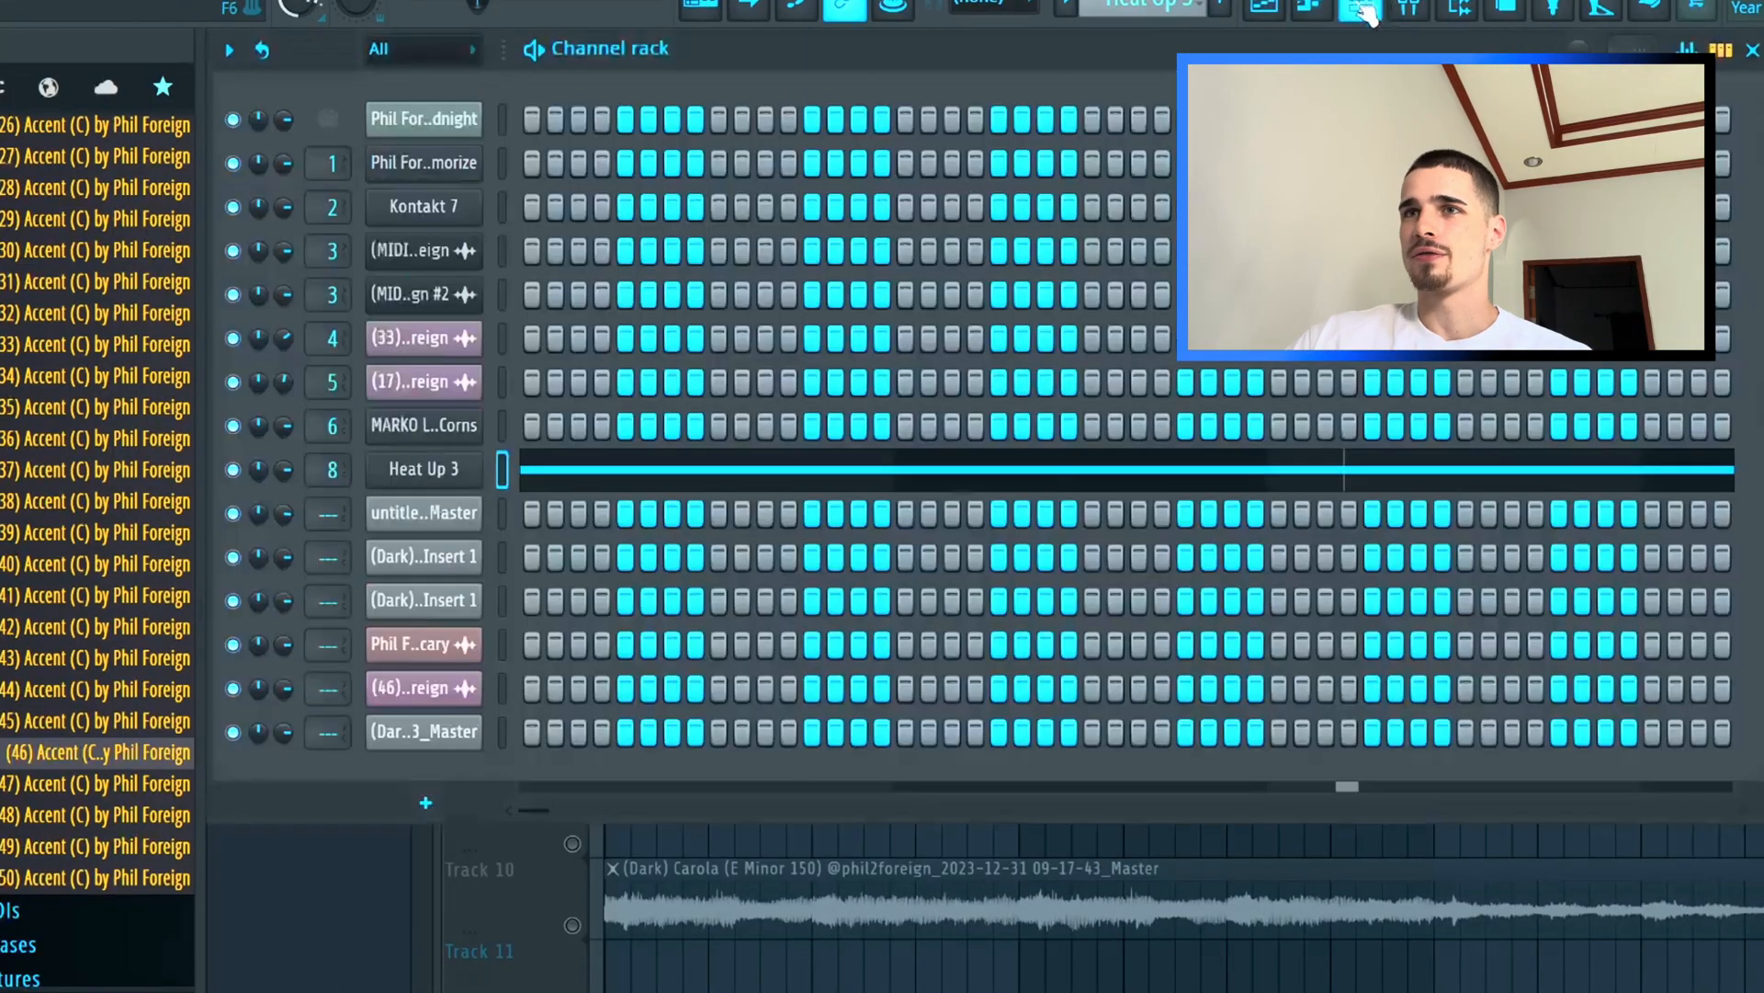
pyautogui.click(433, 470)
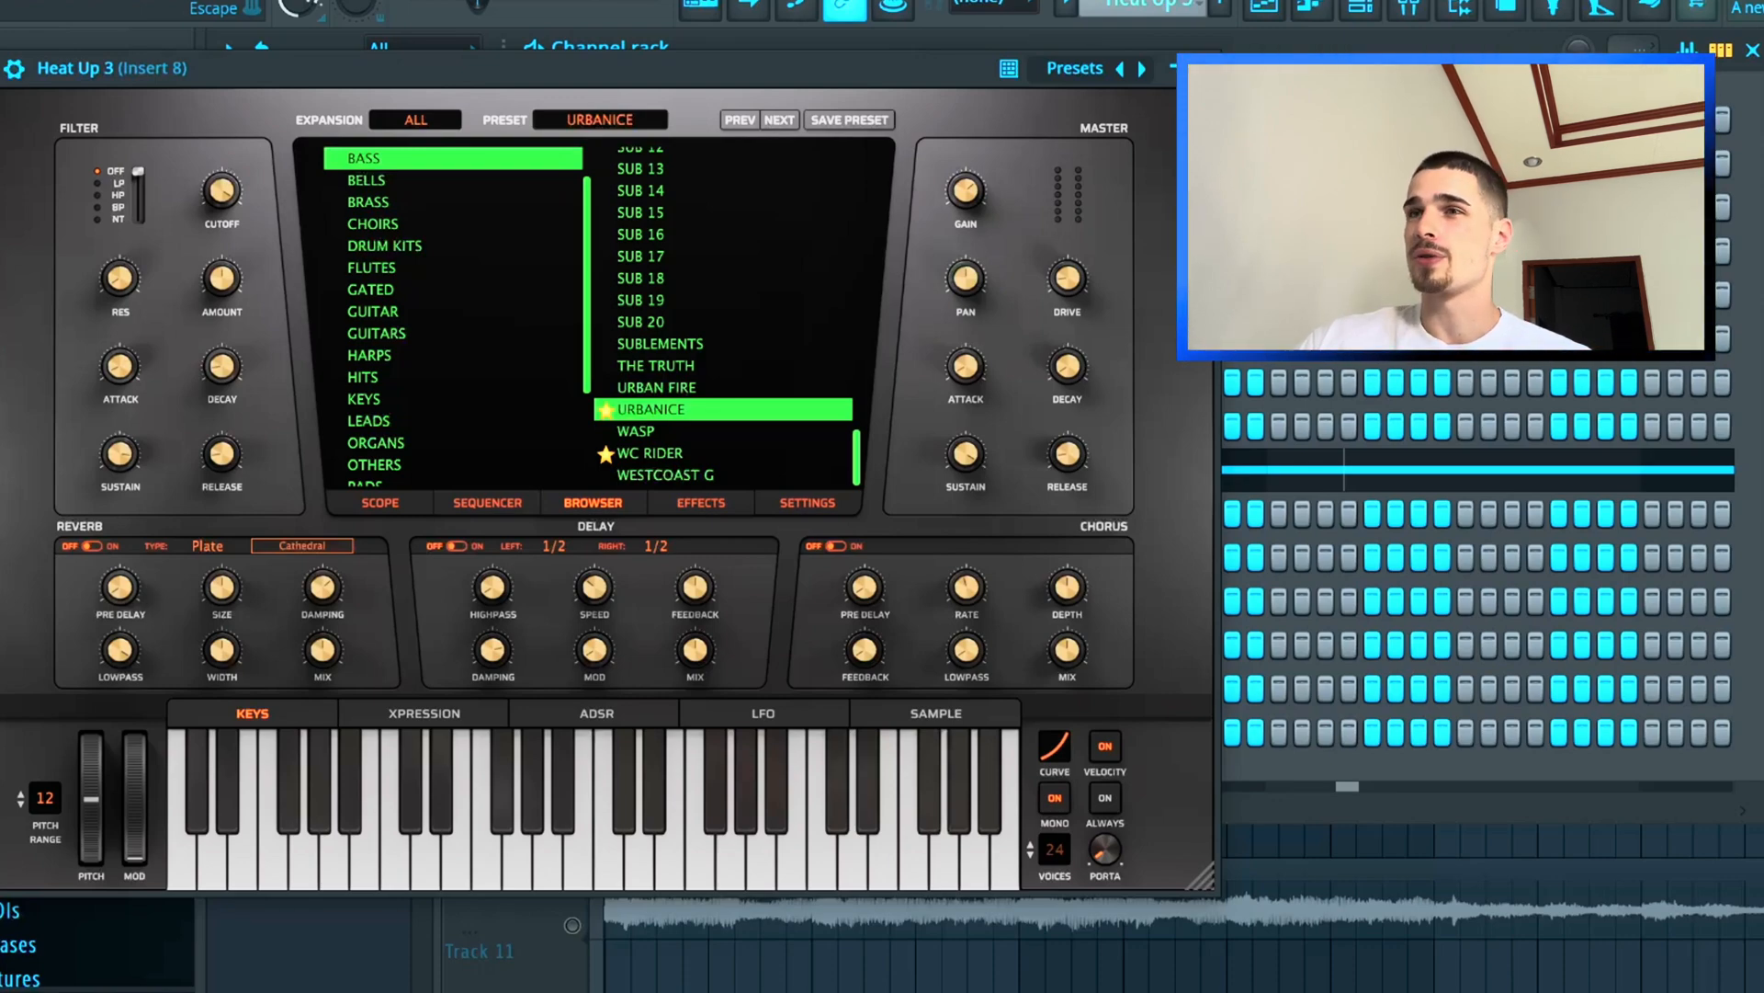
pyautogui.click(1363, 9)
# Solo Track 10 and open the sample settings of the (Dark) Carola (E Minor 150) clip.
pyautogui.rightClick(575, 925)
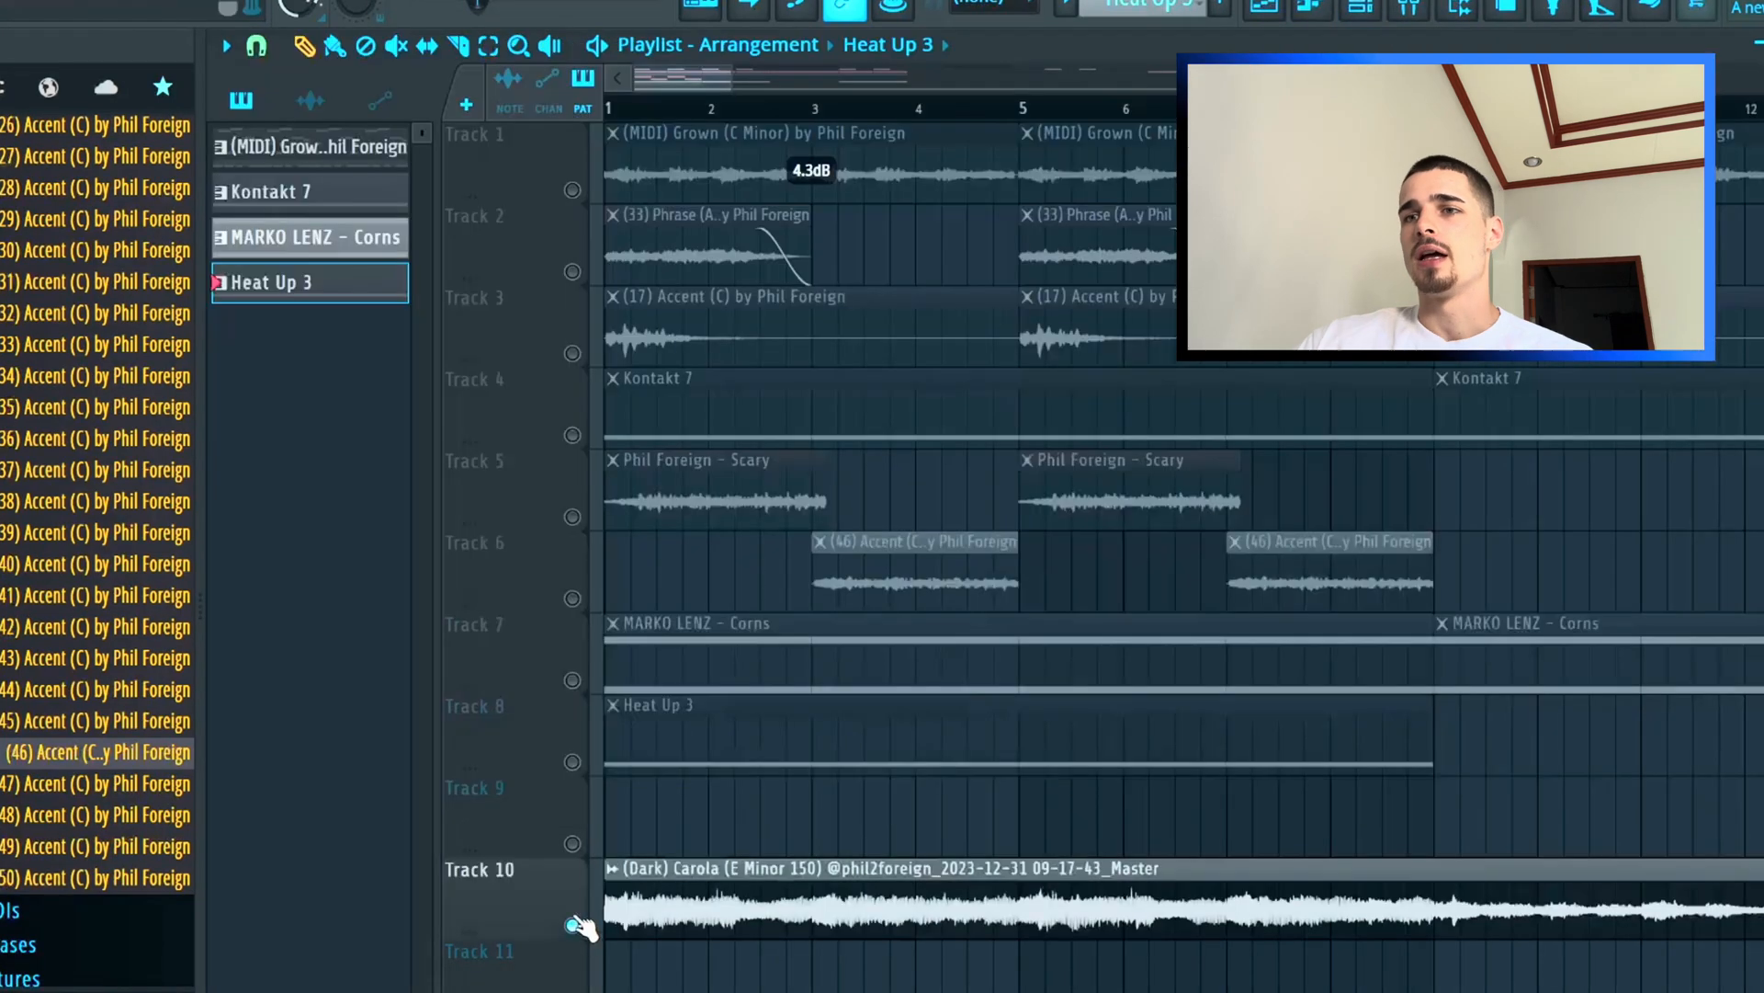
pyautogui.scroll(-3, 757, 256)
pyautogui.scroll(1, 760, 256)
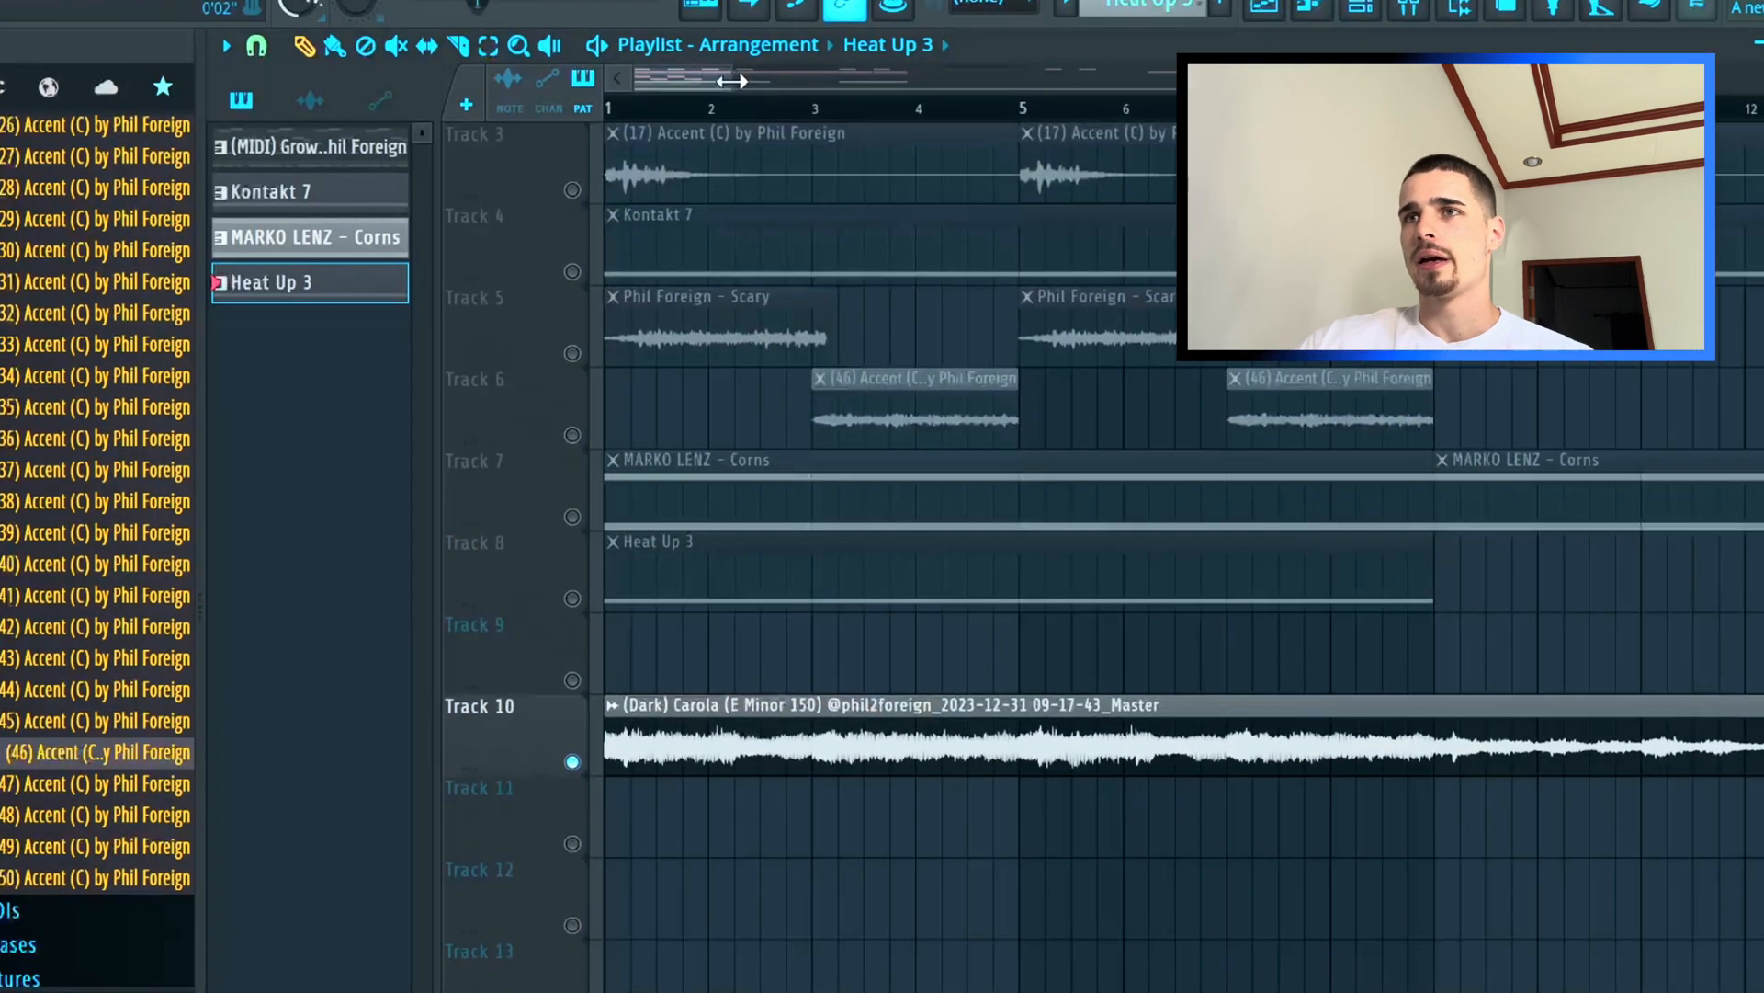
pyautogui.moveTo(734, 79); pyautogui.dragTo(845, 70)
pyautogui.doubleClick(771, 716)
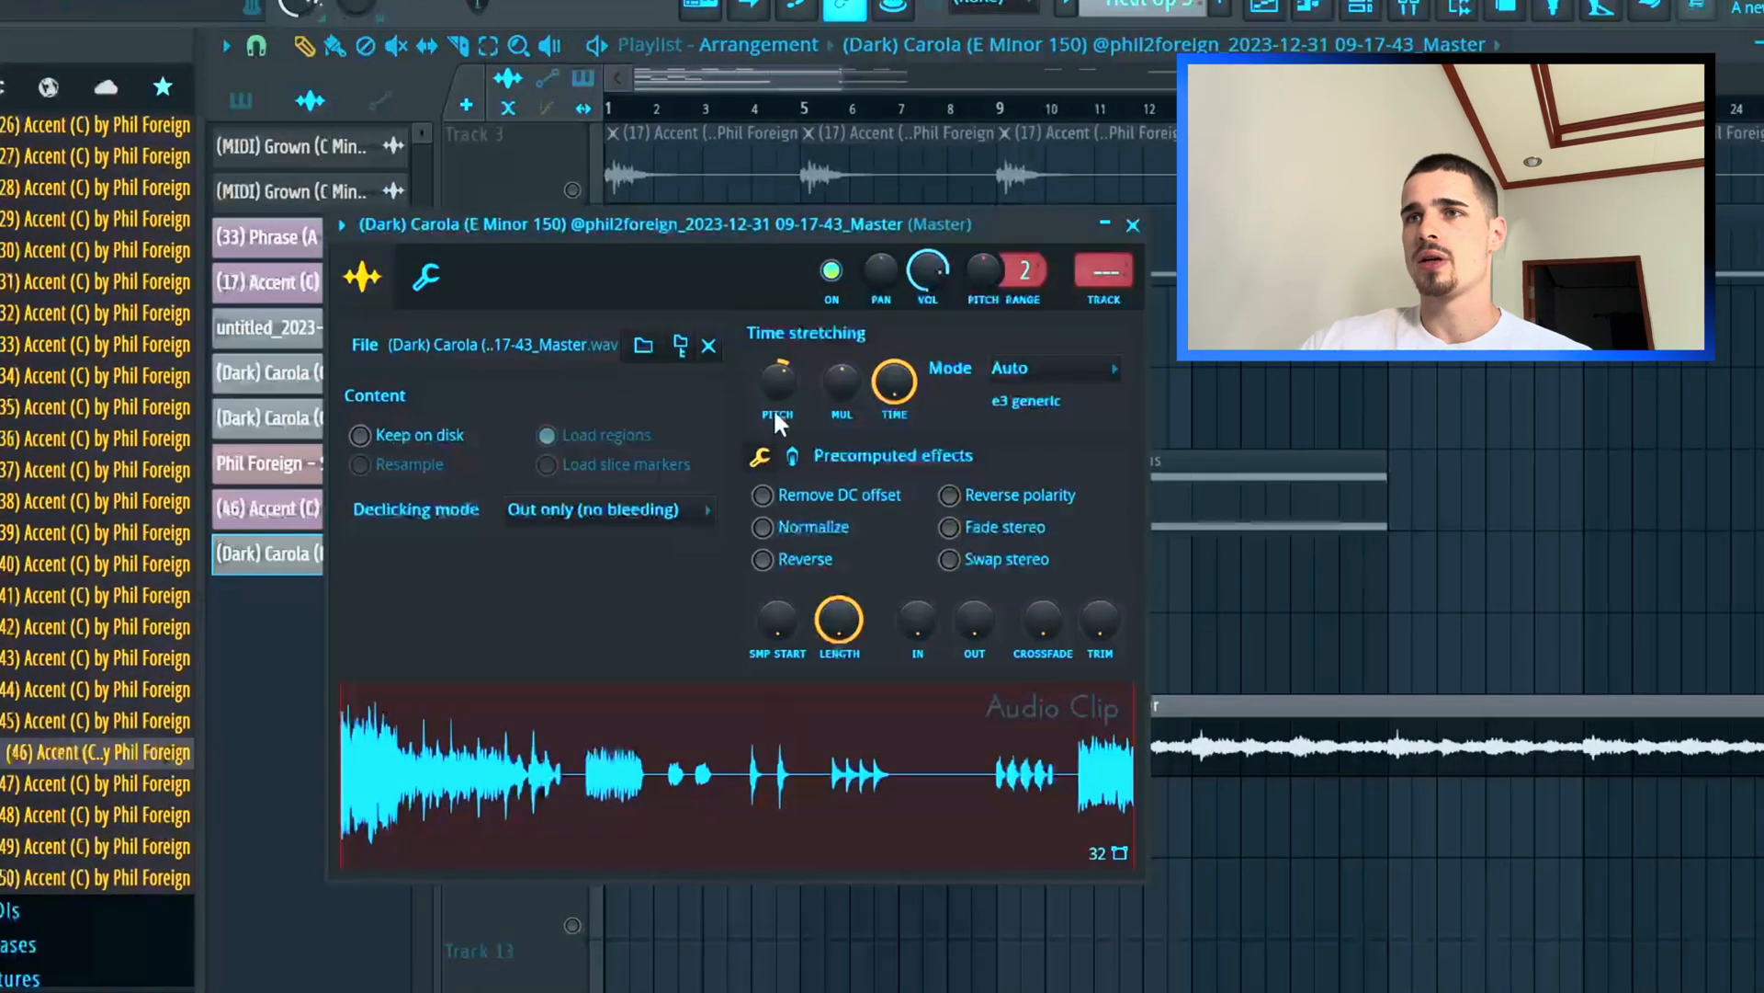
# Close the (Dark) Carola (E Minor 150) sample settings and play the soloed Track 10 clip.
pyautogui.click(1122, 227)
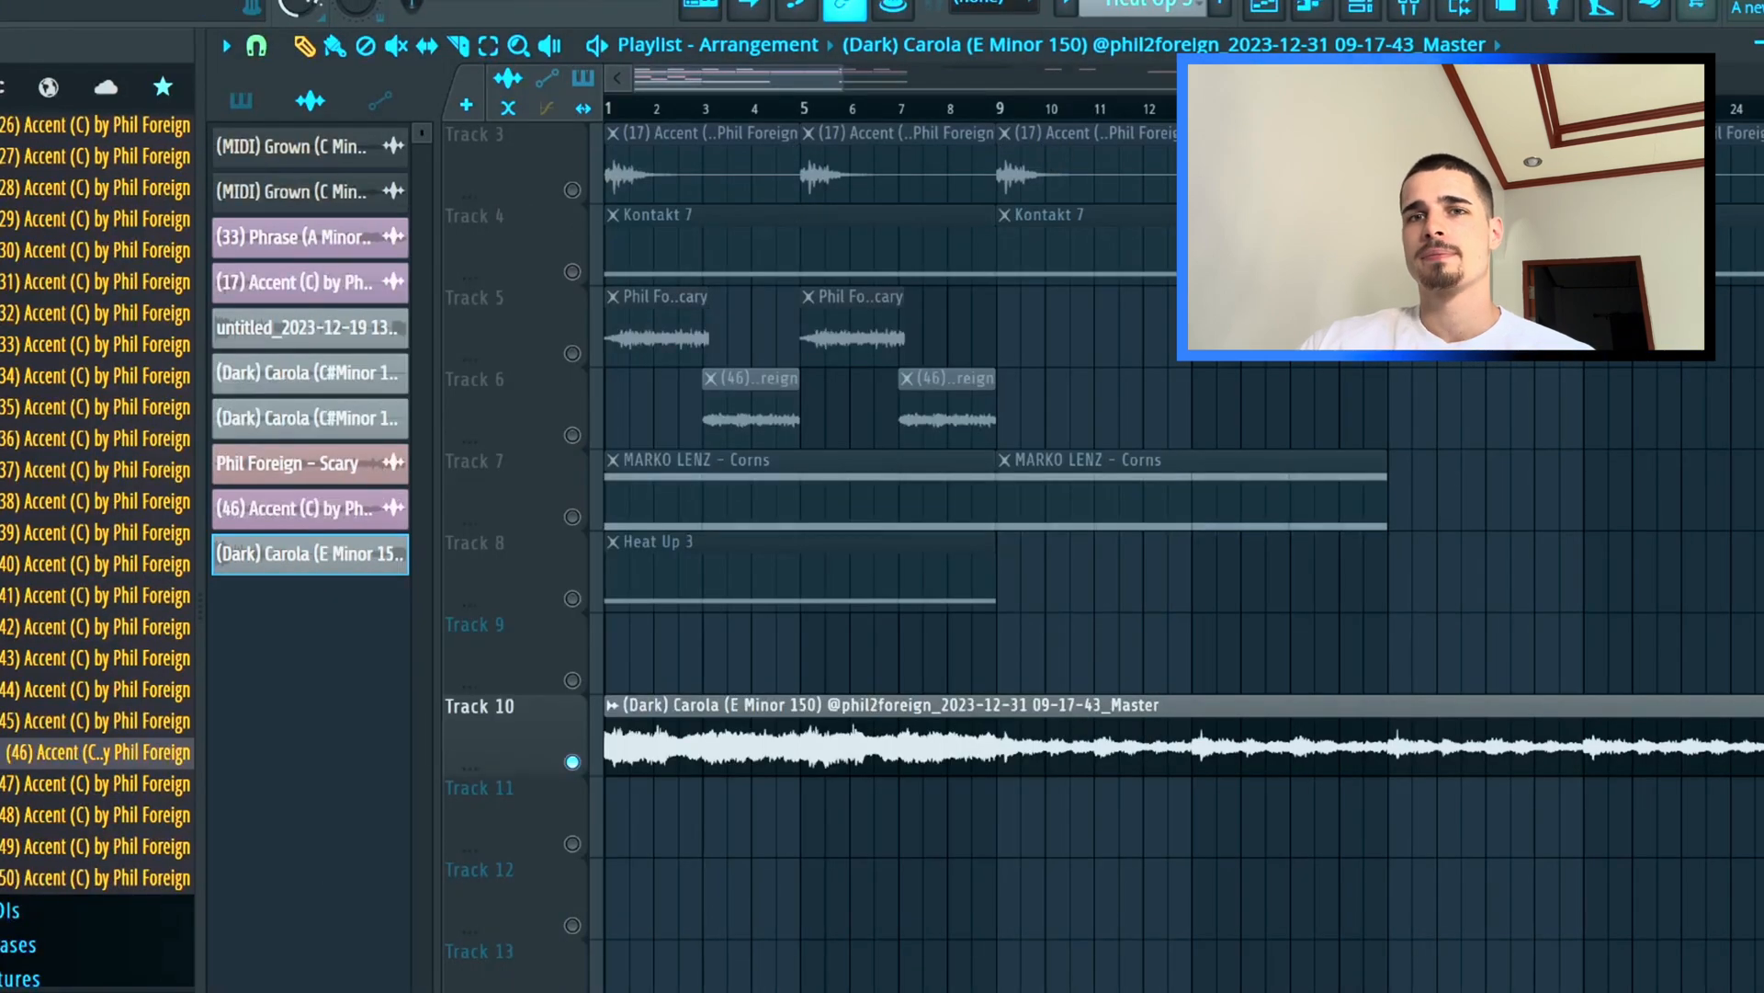
pyautogui.press('space')
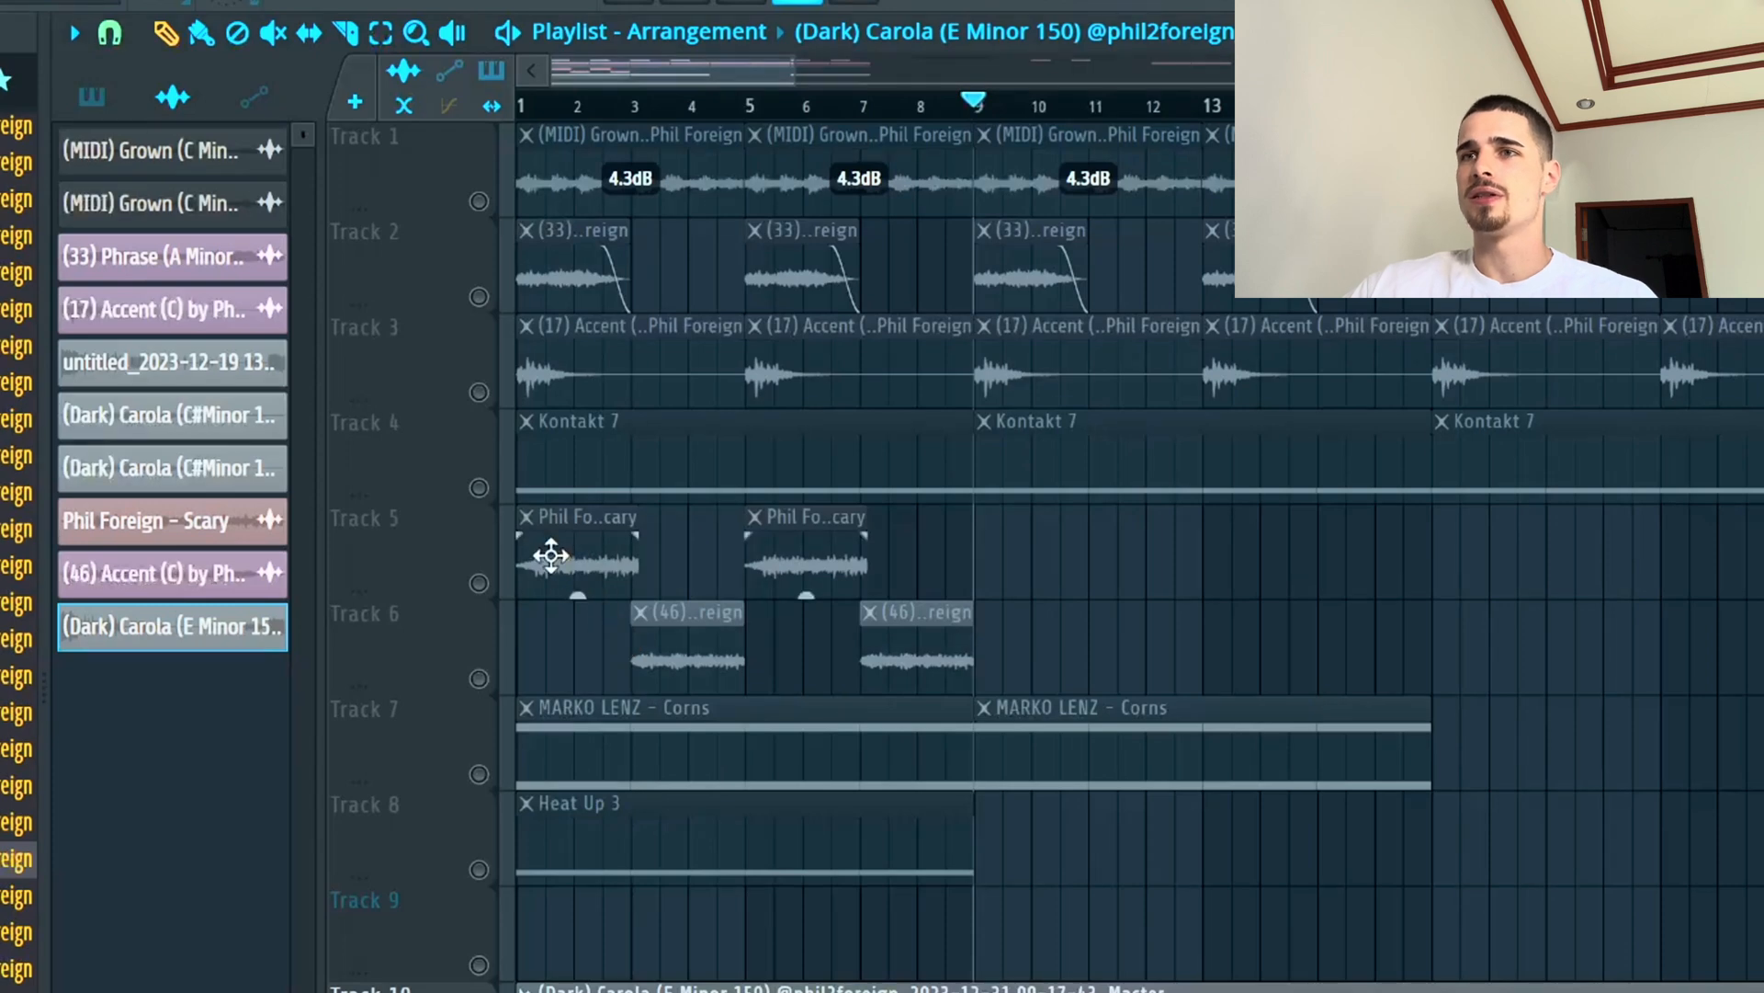
# Review the Corns pattern's notes from the beginning in the piano roll, and close the piano roll.
pyautogui.doubleClick(560, 741)
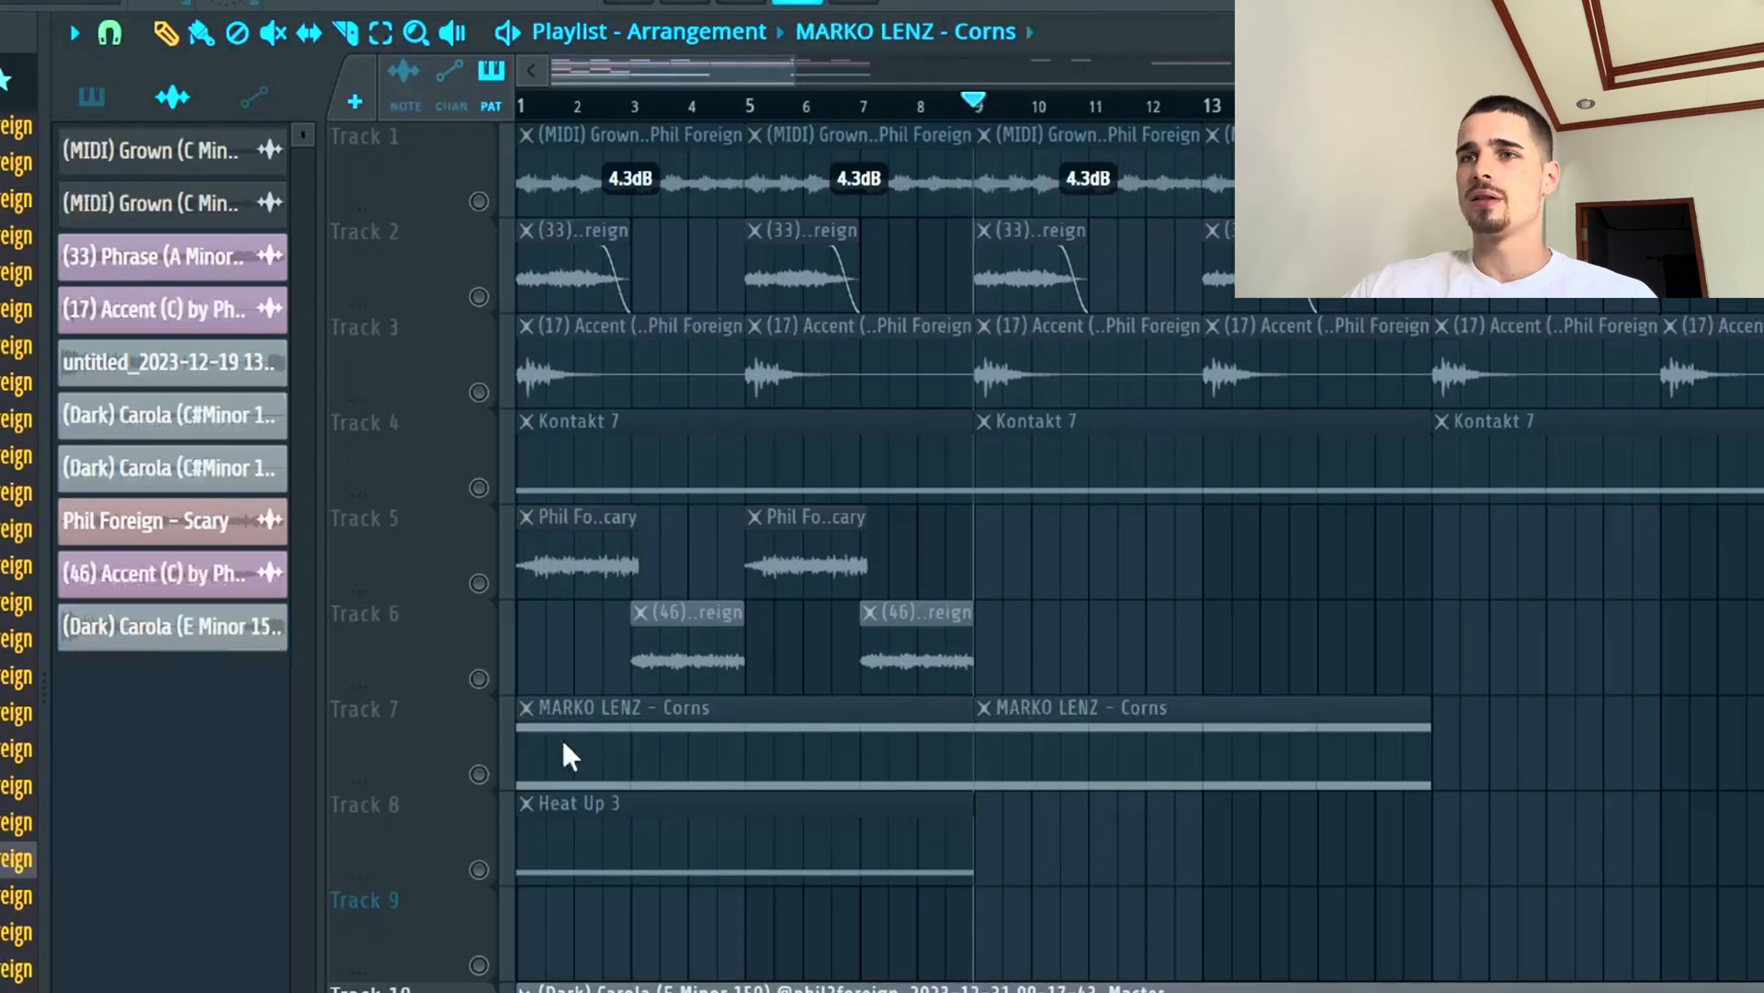
pyautogui.scroll(1, 826, 197)
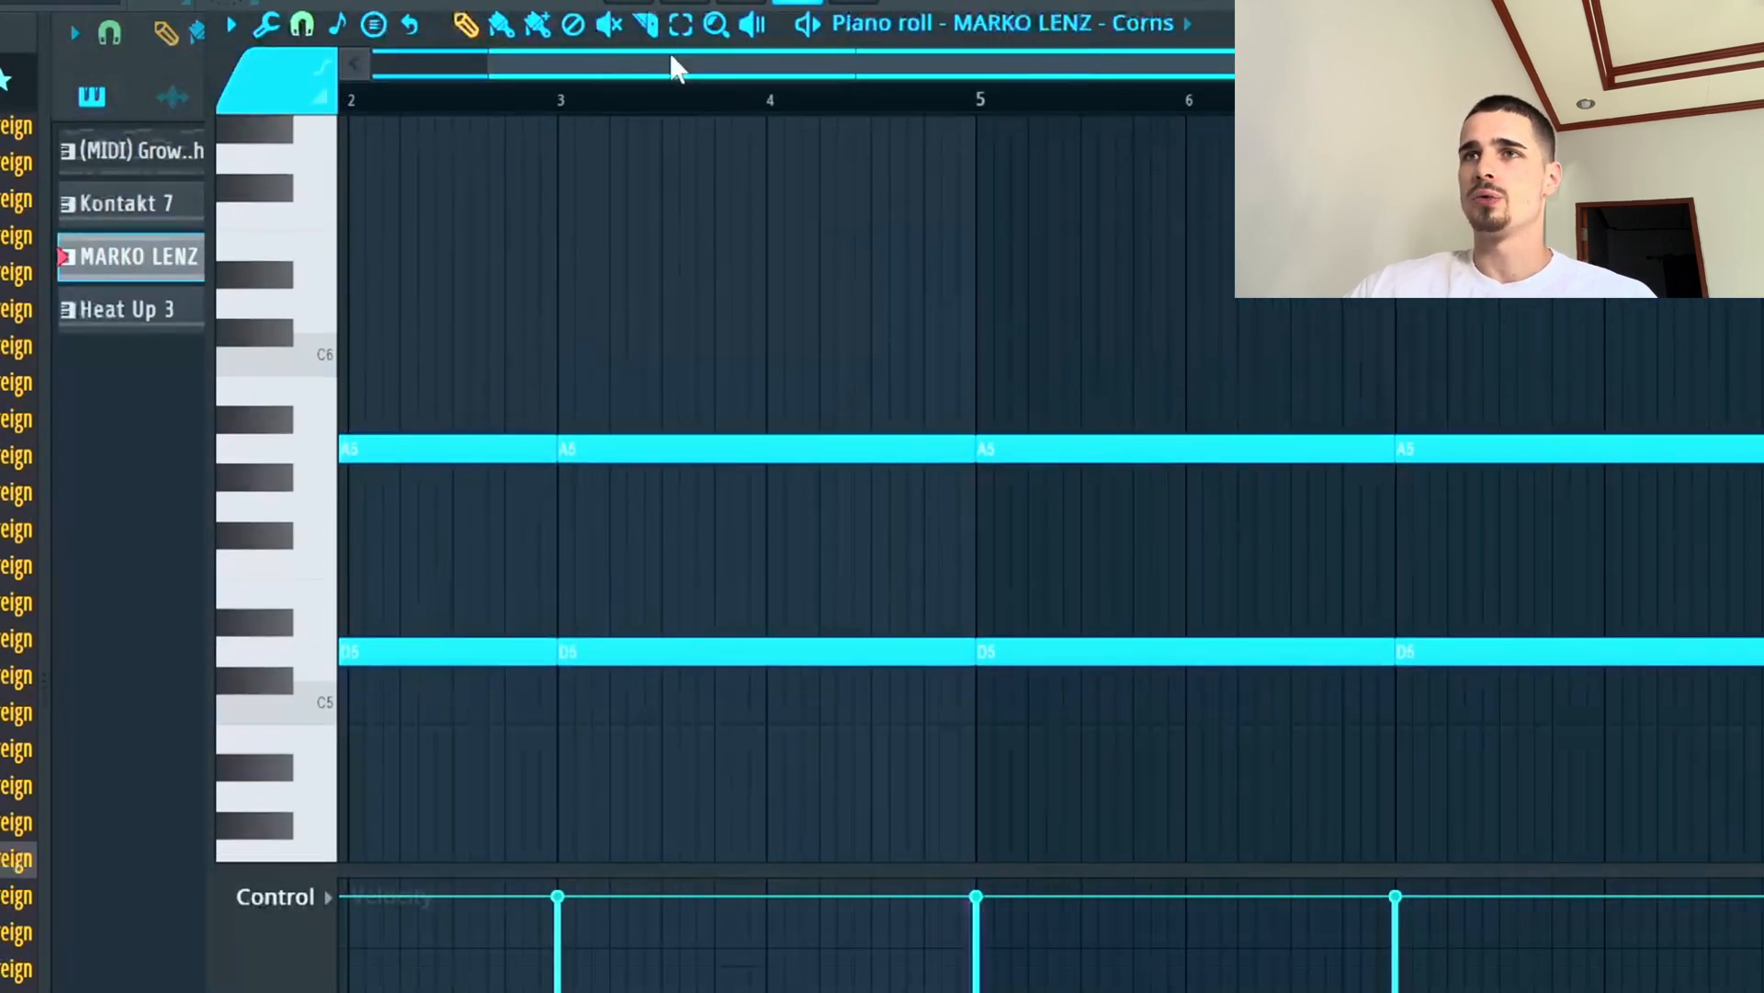
pyautogui.moveTo(670, 57); pyautogui.dragTo(500, 61)
pyautogui.click(155, 437)
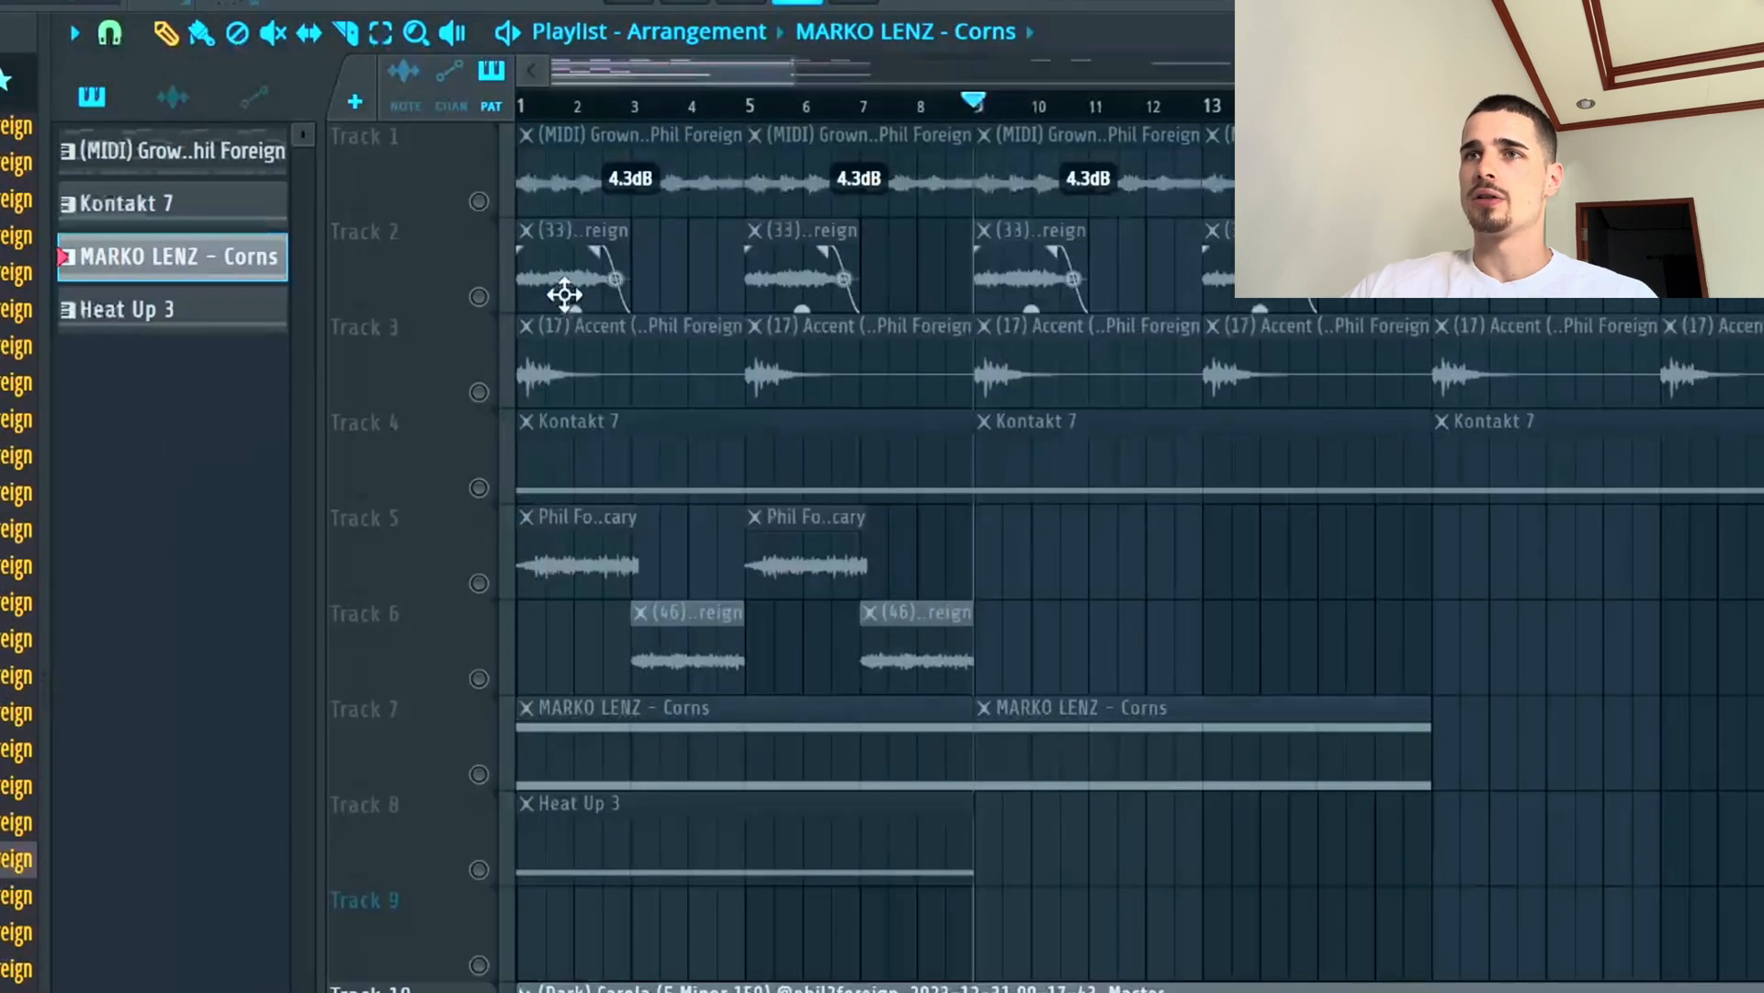
# Check the sample settings of the (MIDI) Grown (C Minor) clip on Track 1, and close them.
pyautogui.doubleClick(563, 180)
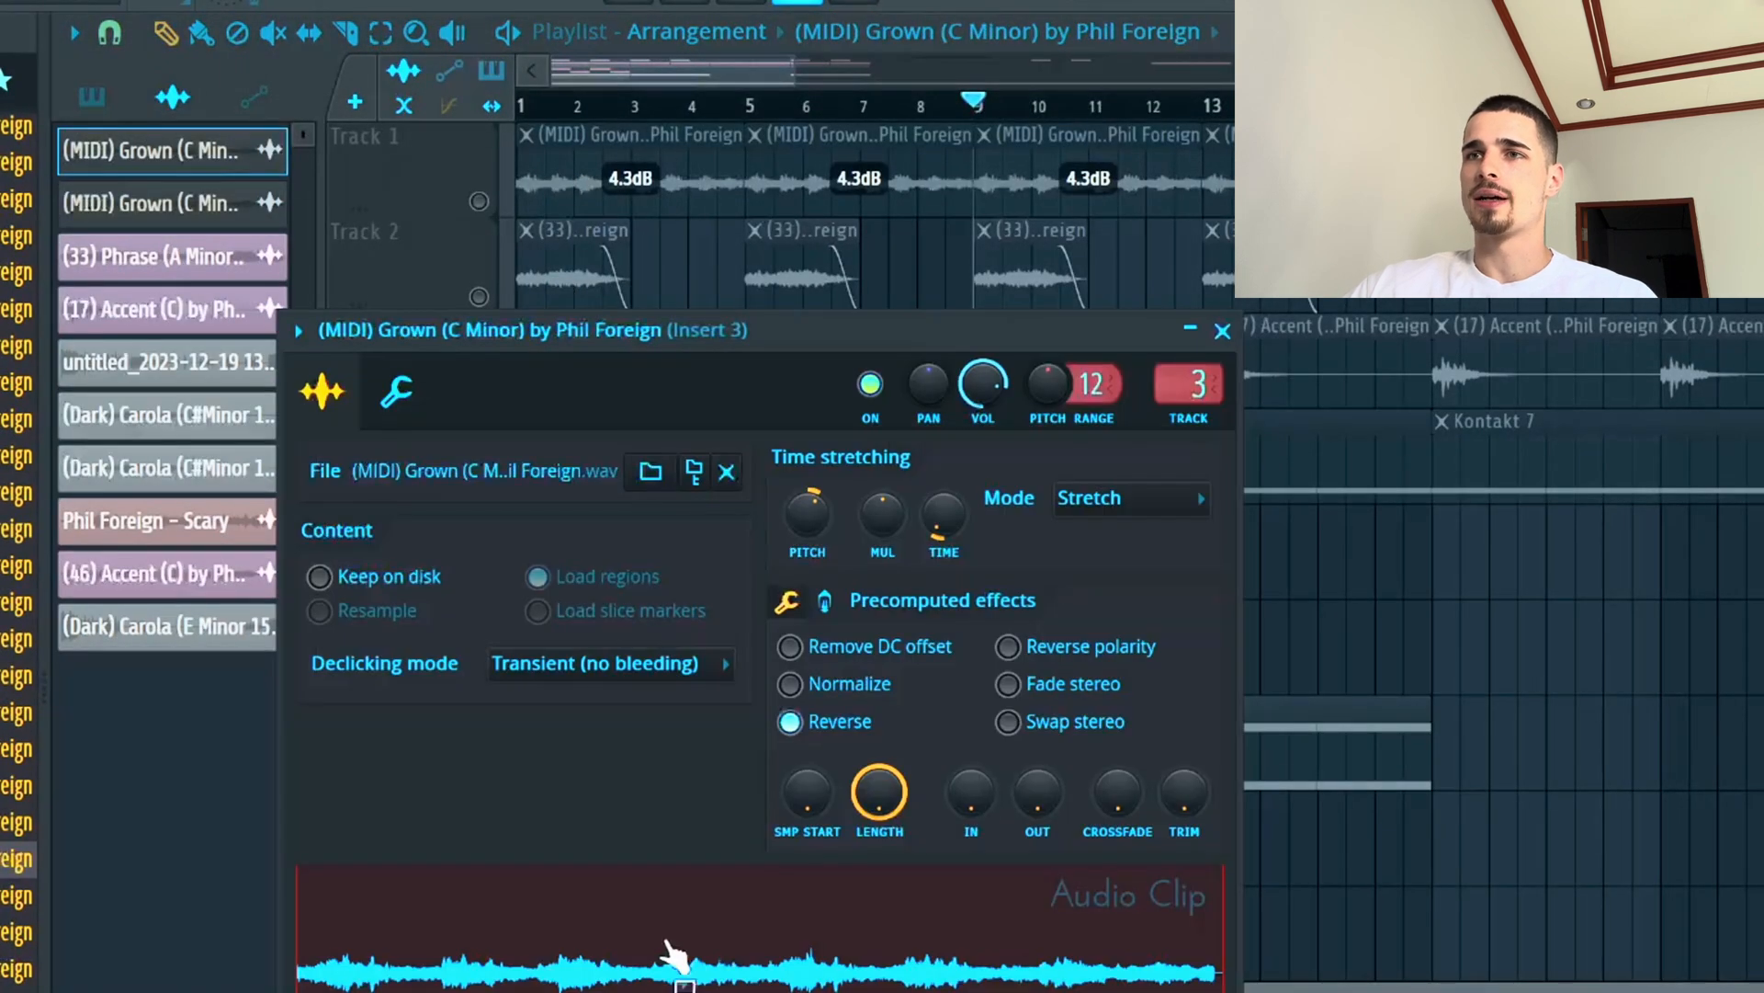
pyautogui.click(1223, 329)
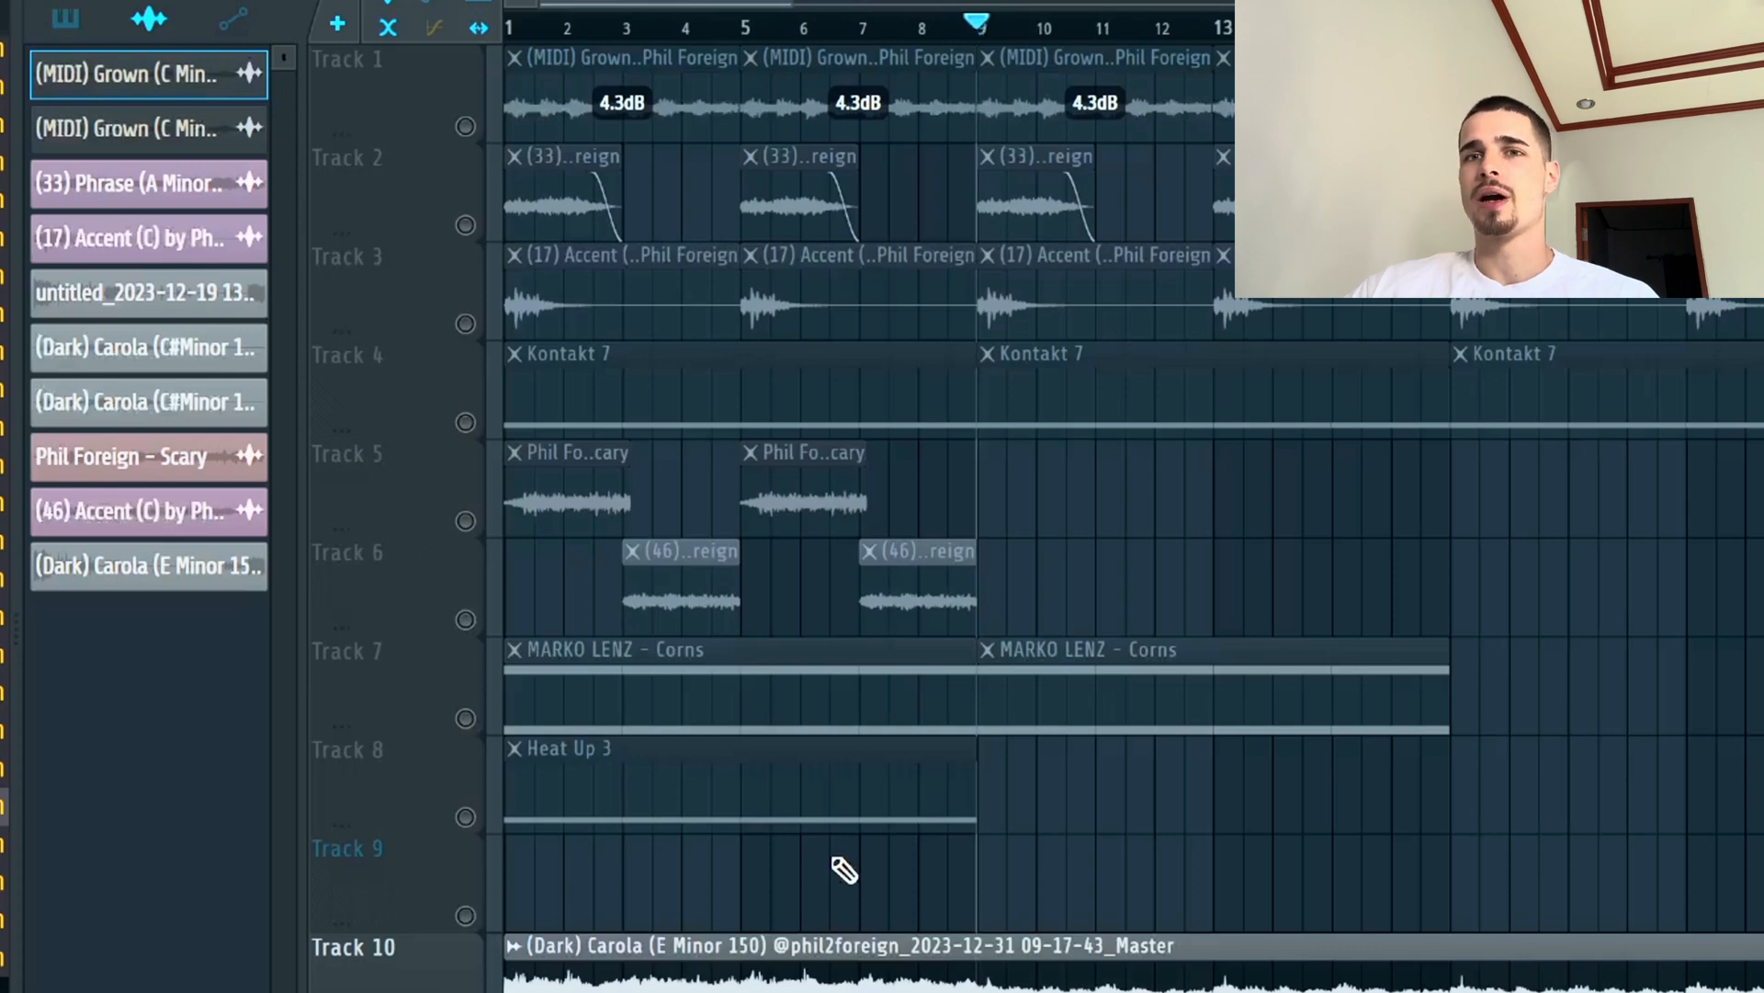
# Unmute Tracks 1 to 4, mute Track 10, and briefly play the arrangement from the start.
pyautogui.click(466, 422)
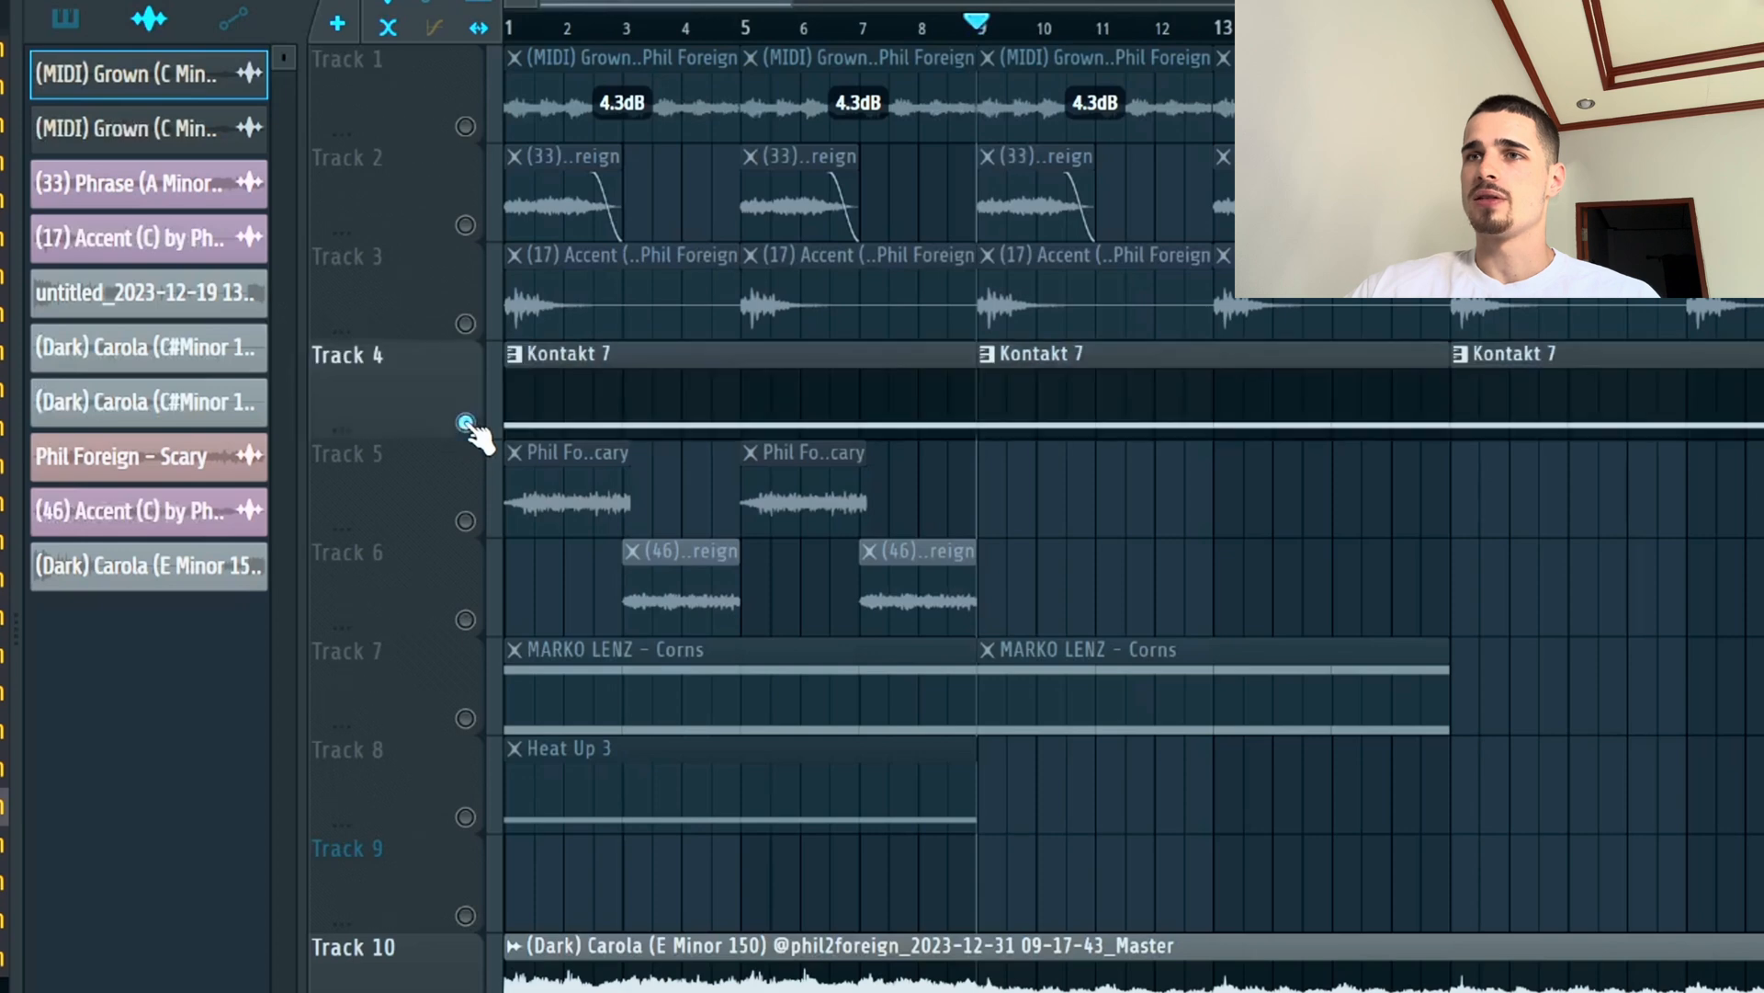
pyautogui.click(466, 323)
pyautogui.click(467, 226)
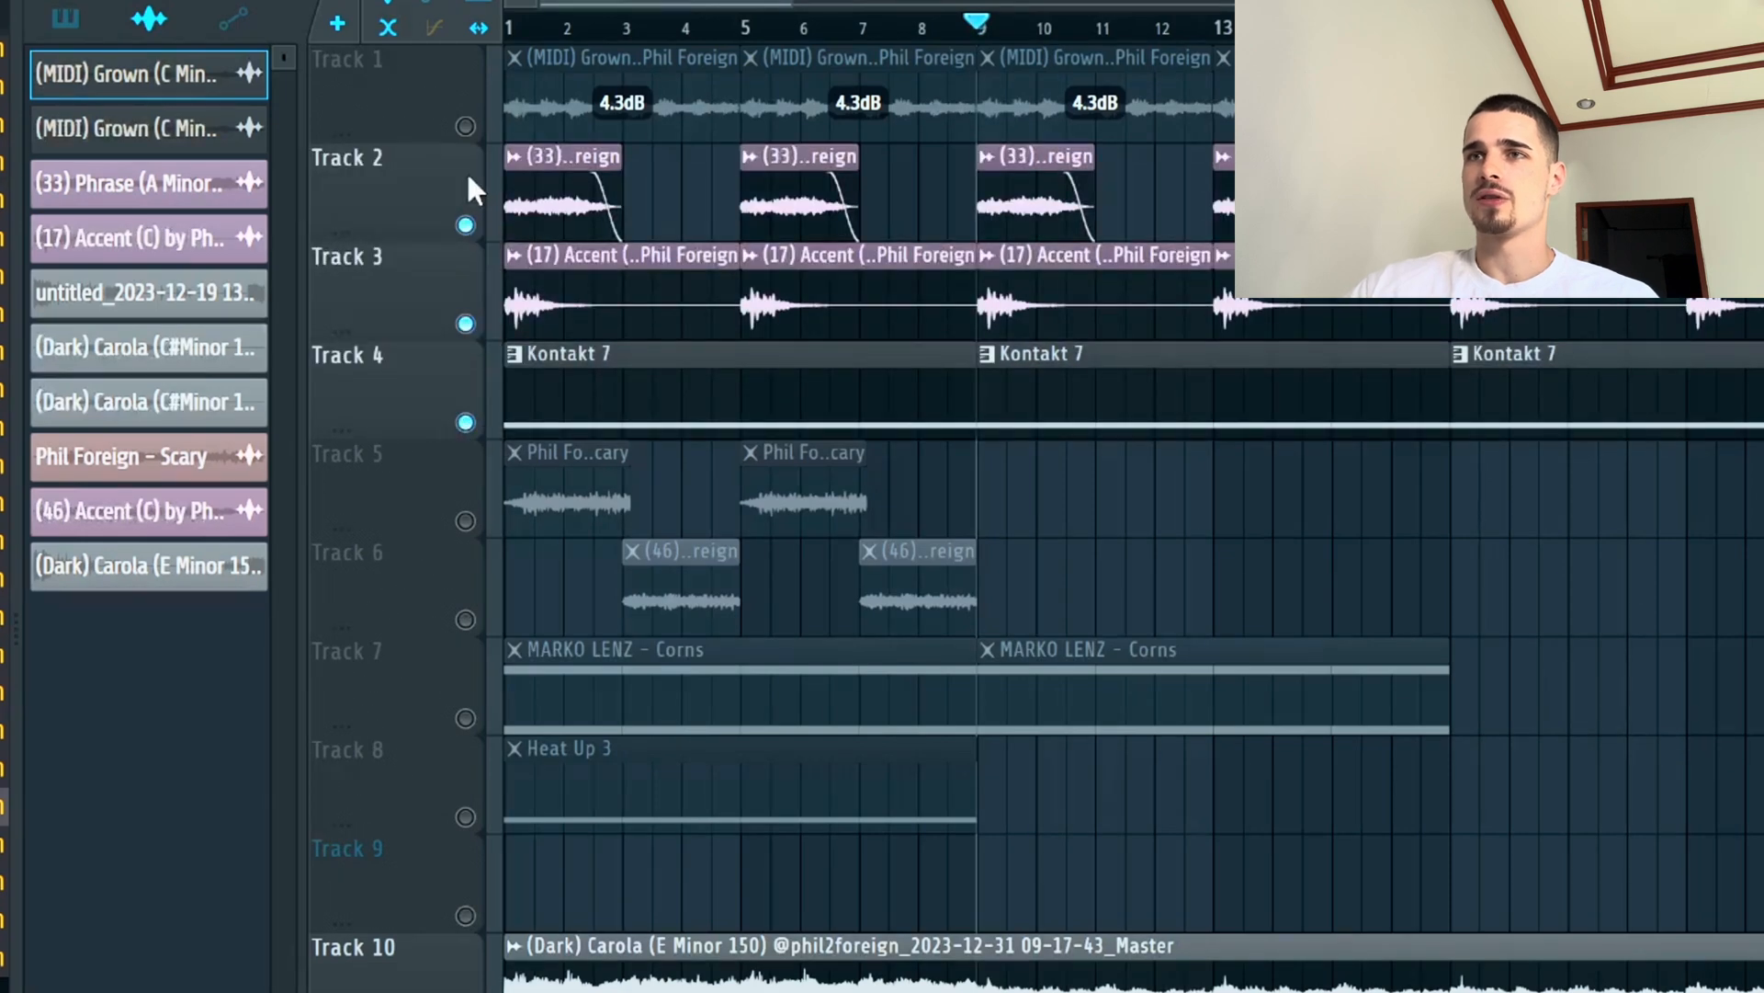
pyautogui.click(466, 128)
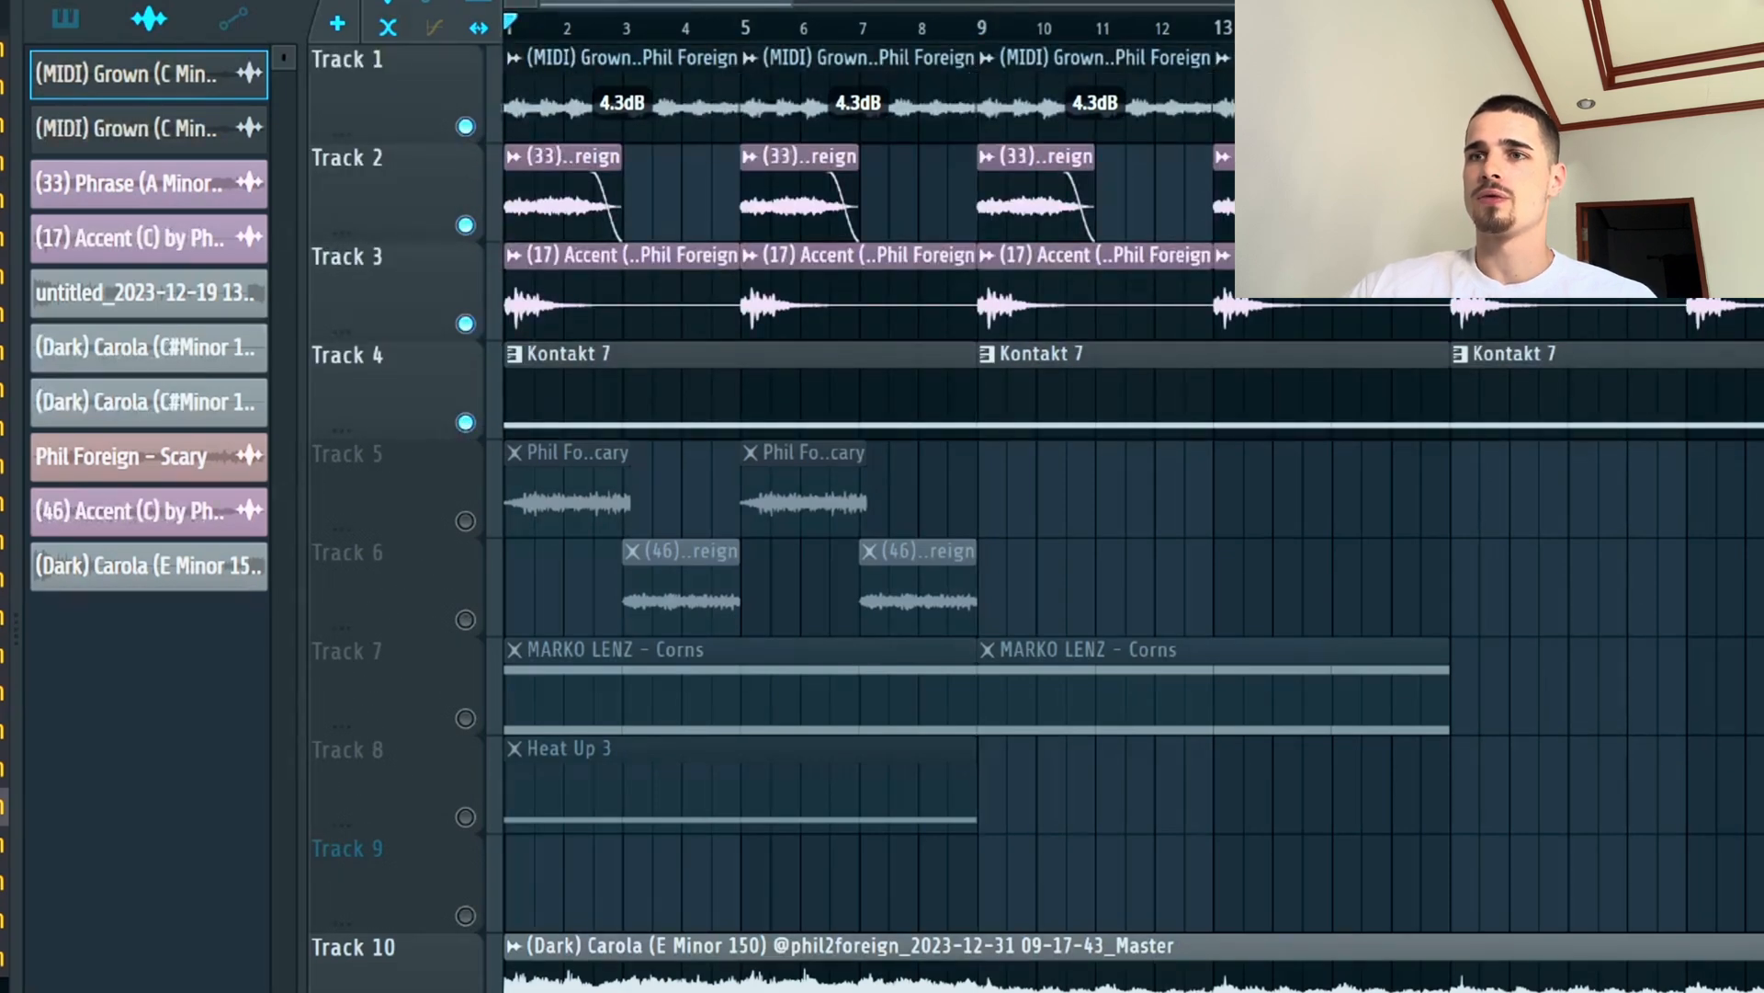
pyautogui.click(466, 992)
pyautogui.press('space')
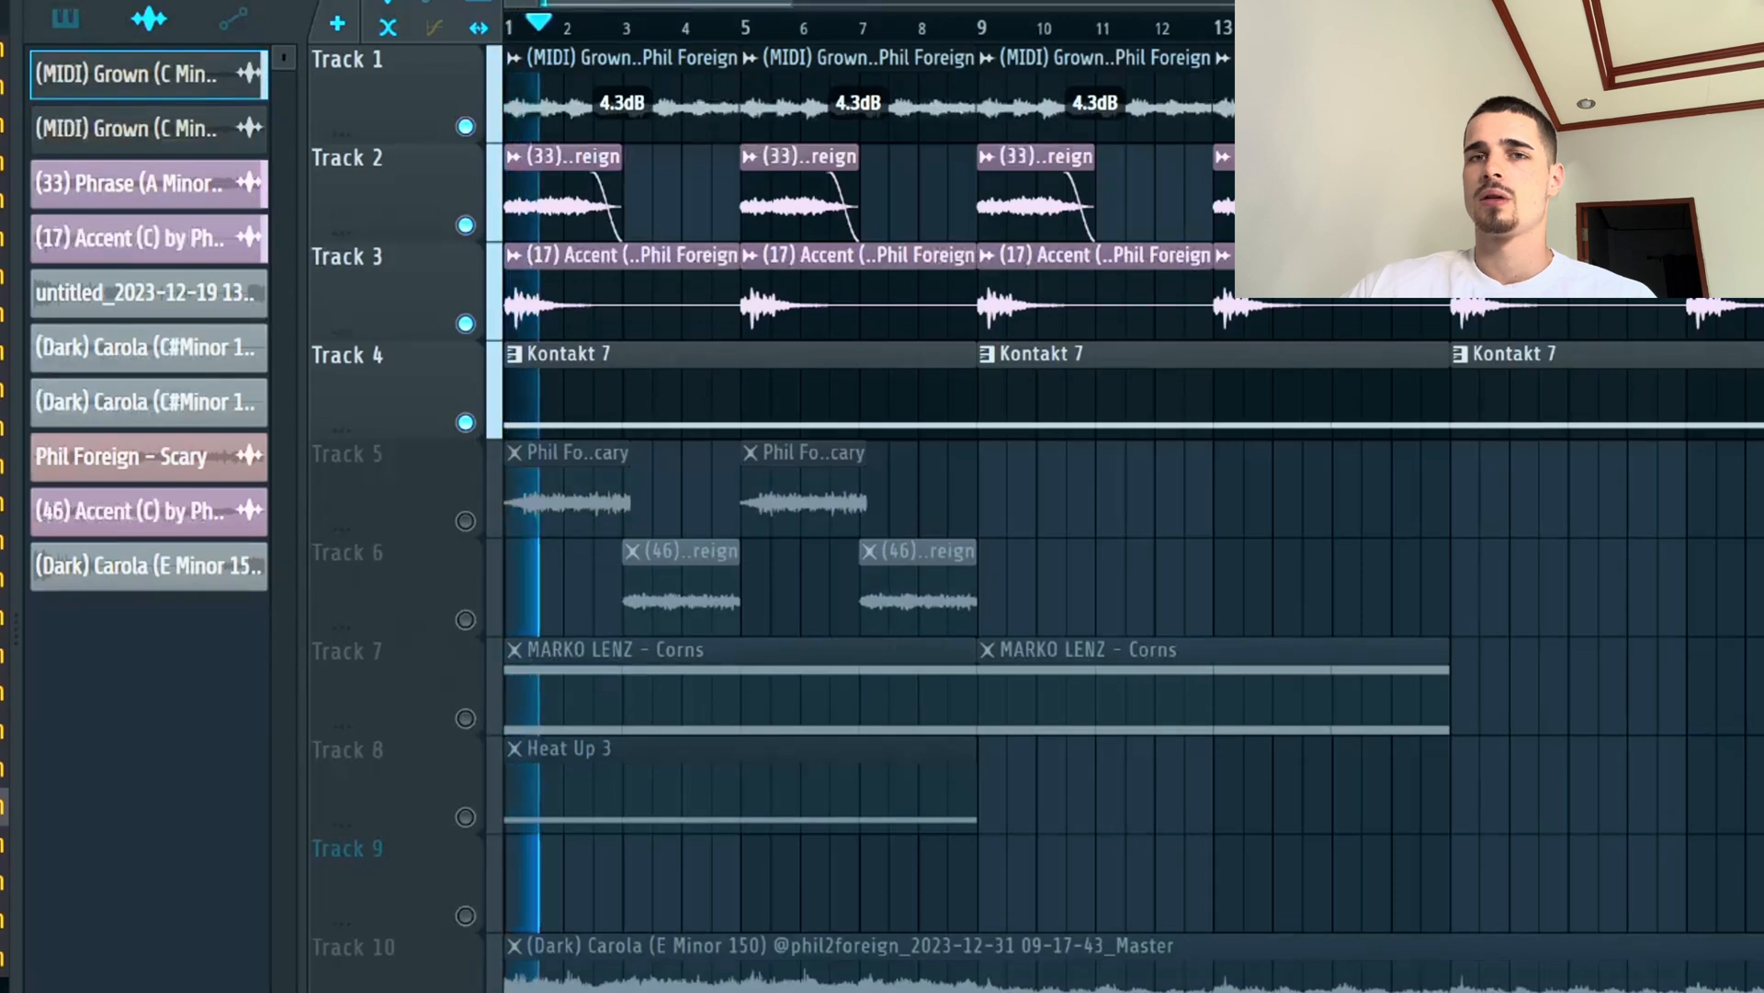
pyautogui.press('space')
# Unmute Tracks 5 to 8 and play the arrangement with all the melody layers together.
pyautogui.click(466, 817)
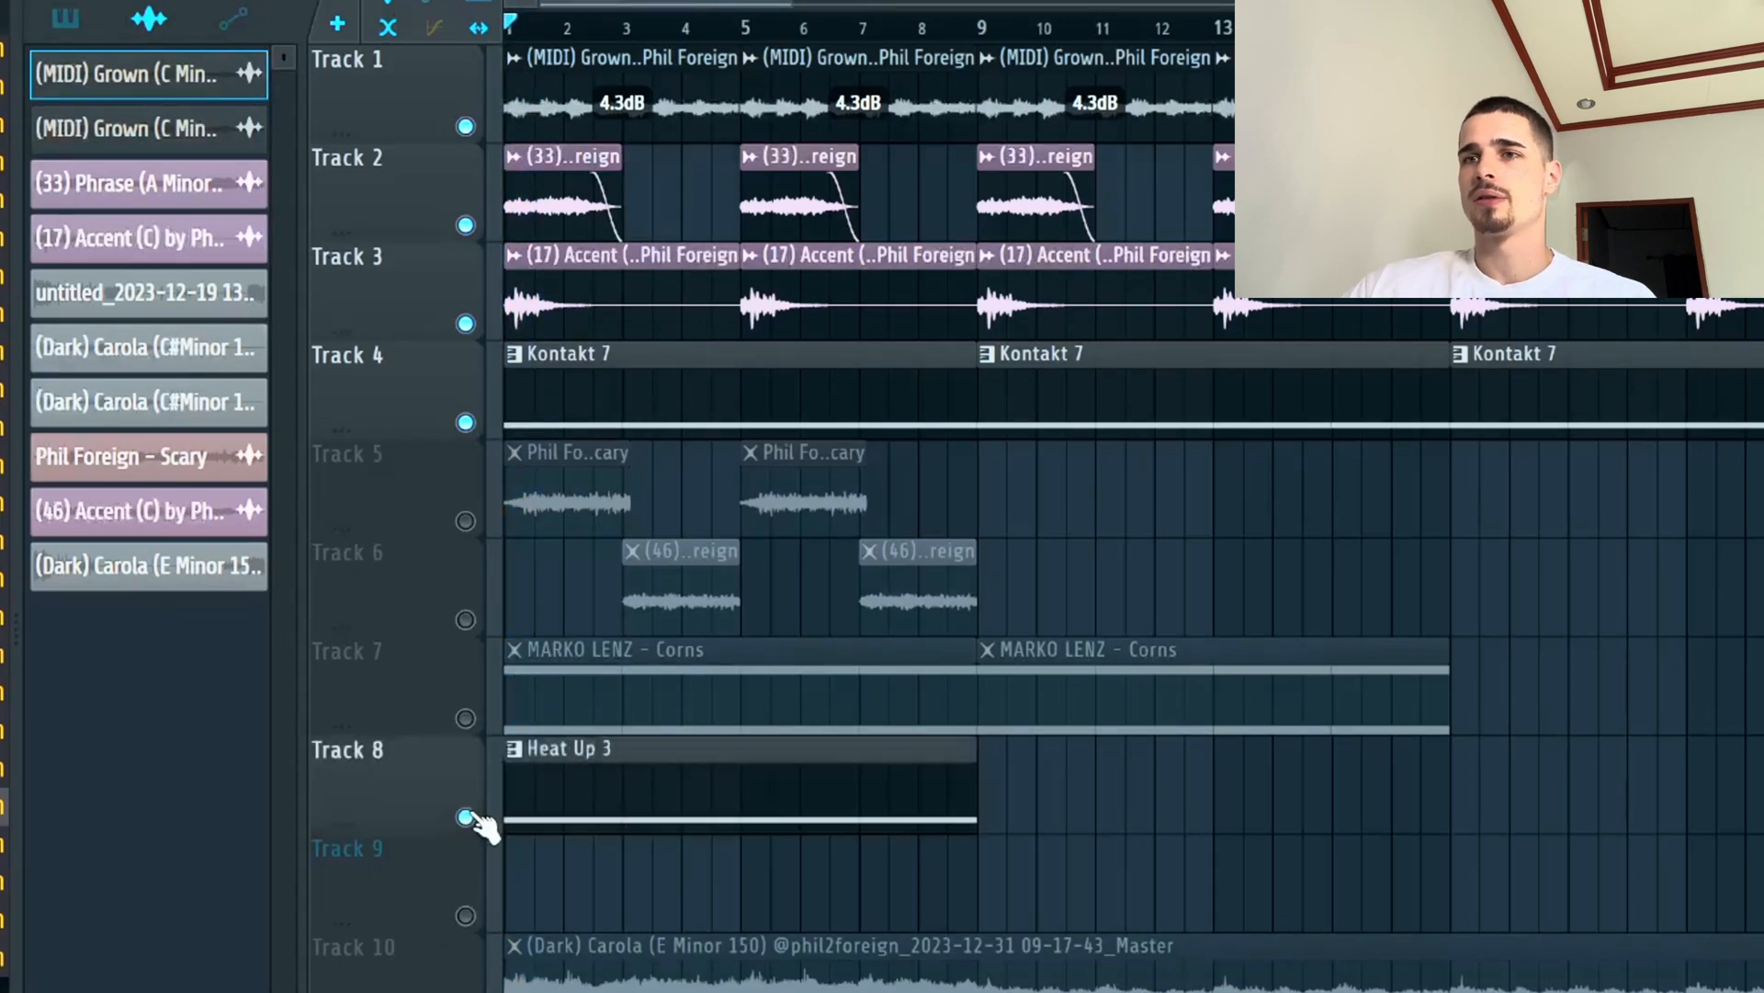
pyautogui.click(466, 718)
pyautogui.click(466, 619)
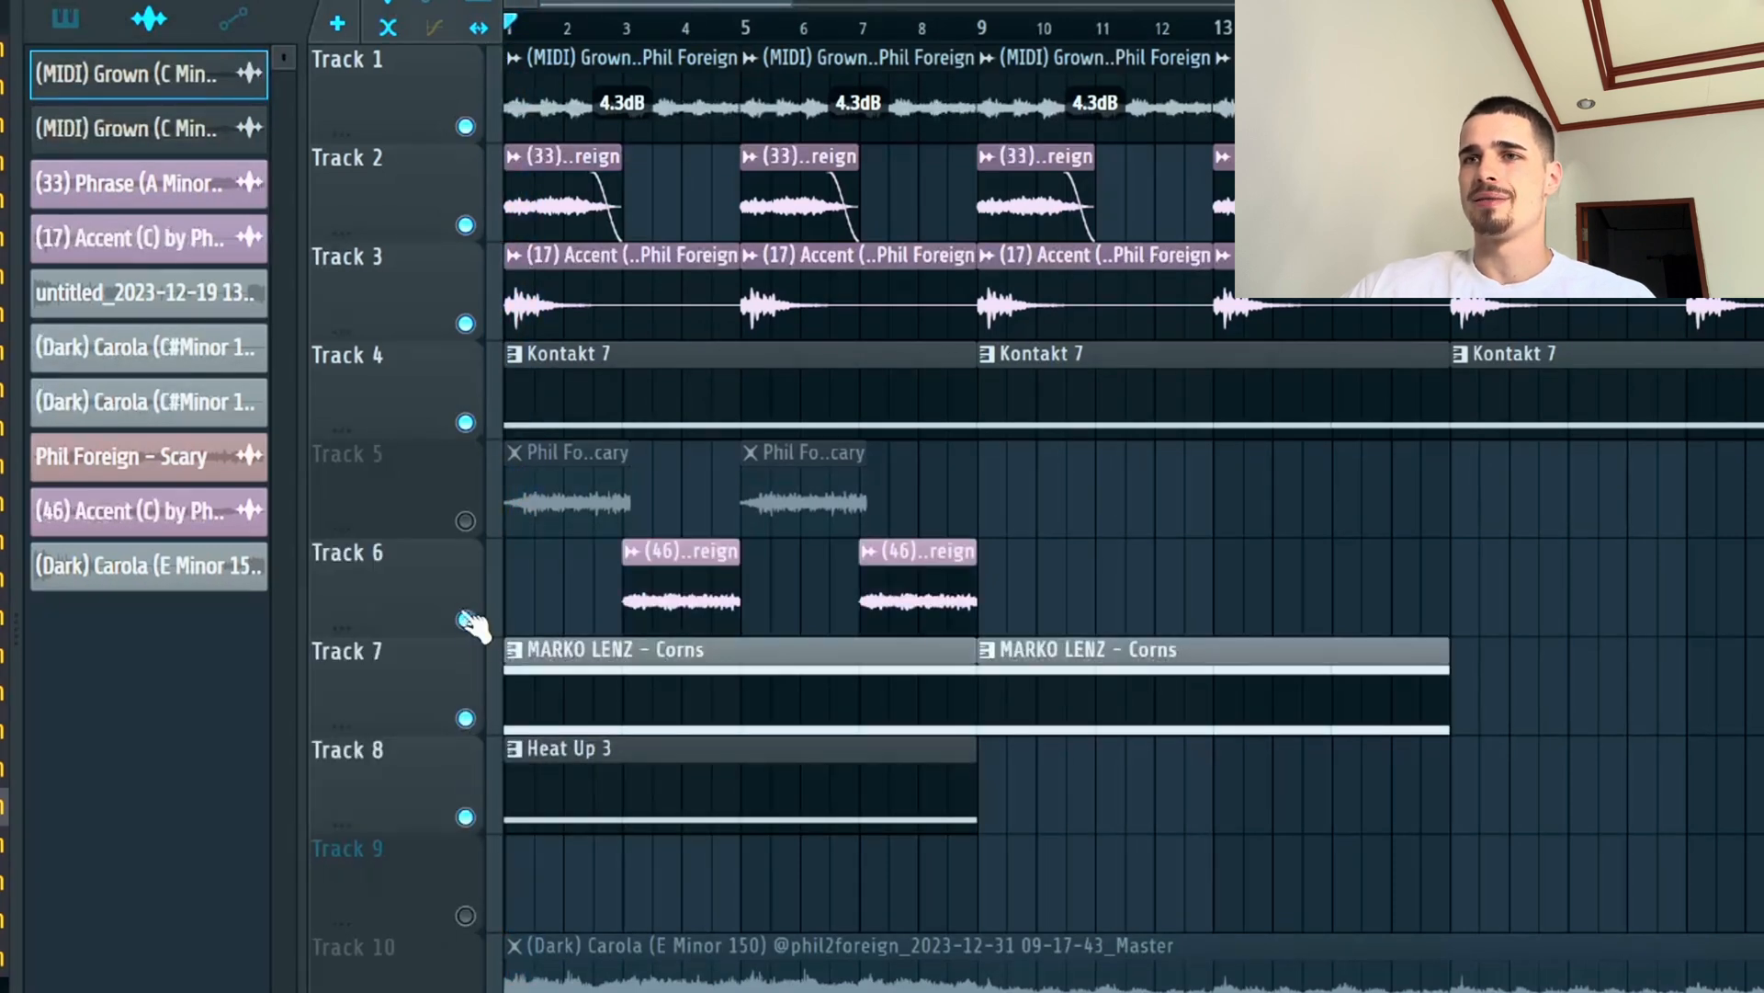
pyautogui.click(465, 521)
pyautogui.press('space')
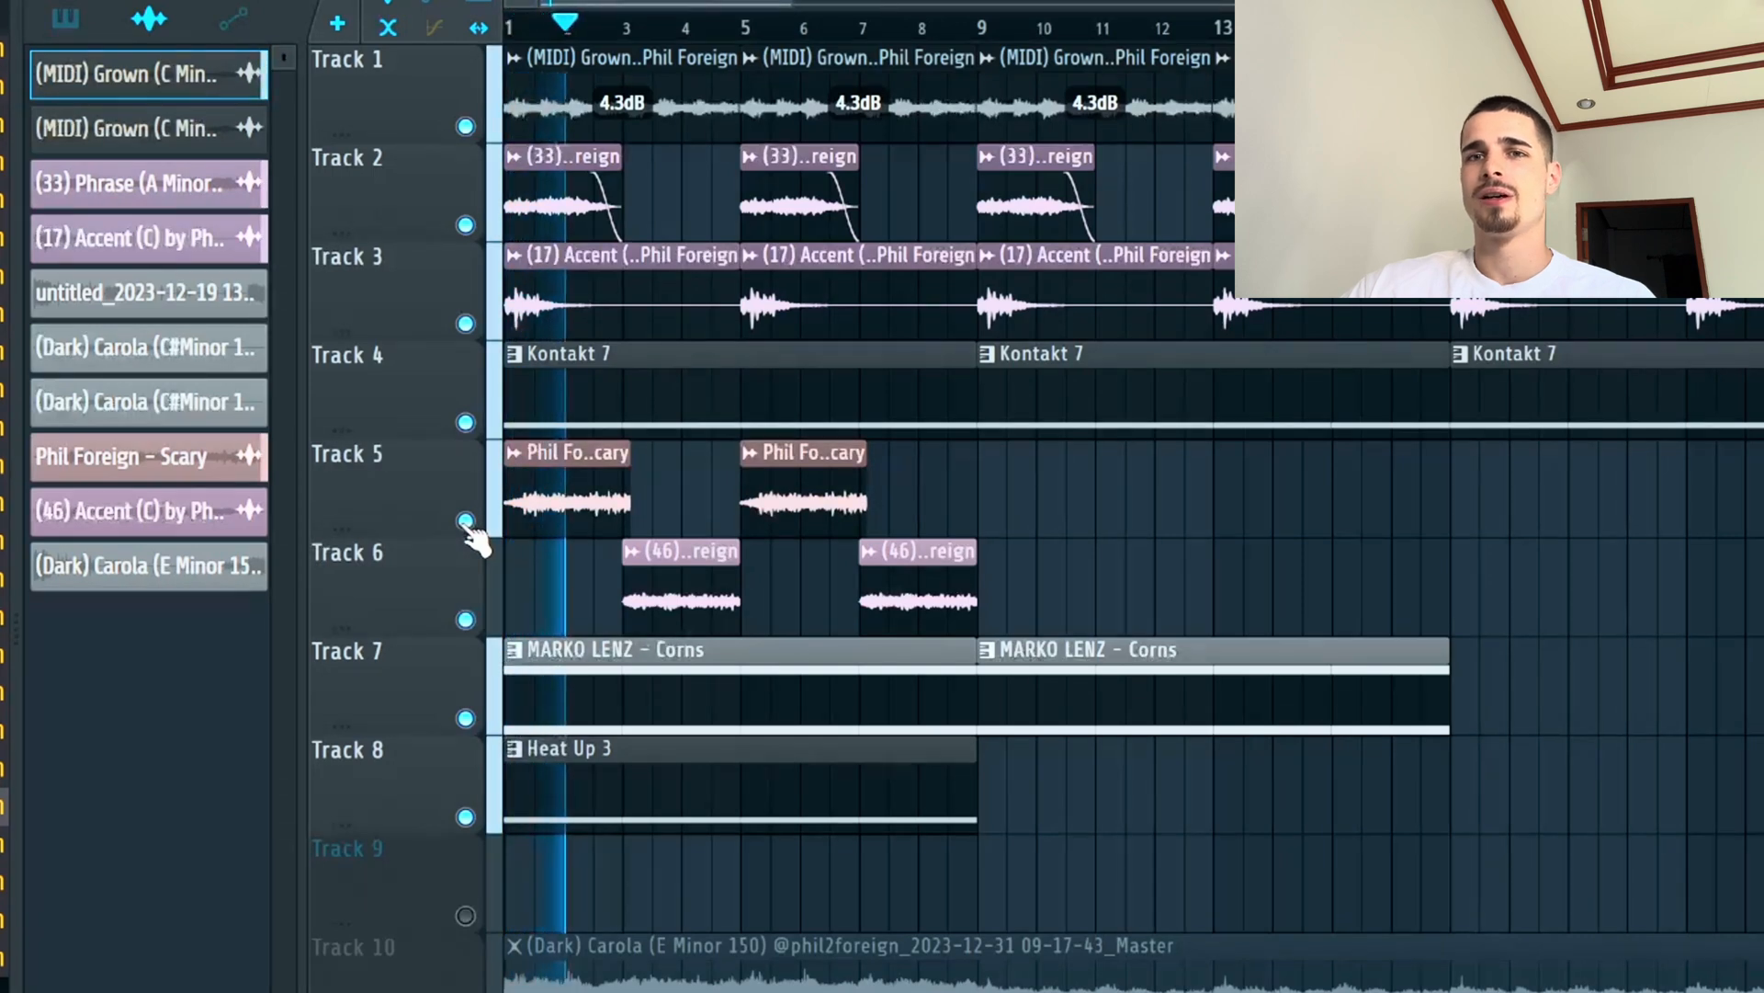